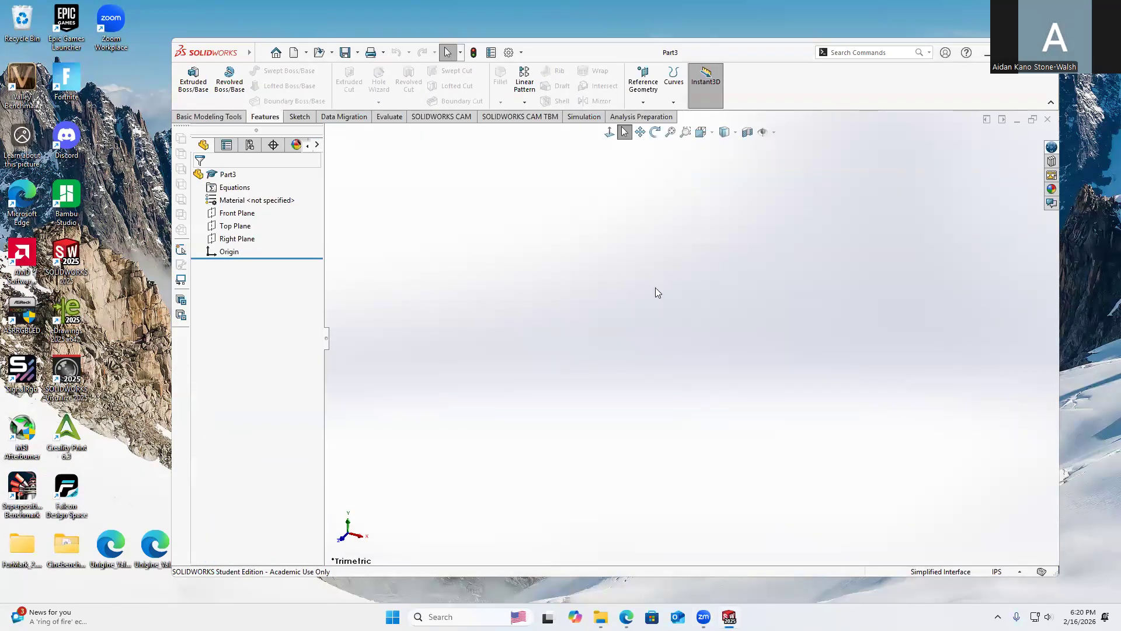
# - Start a sketch on the Front Plane and draw a corner rectangle about 1.58 in wide around the origin
pyautogui.click(300, 116)
pyautogui.click(188, 79)
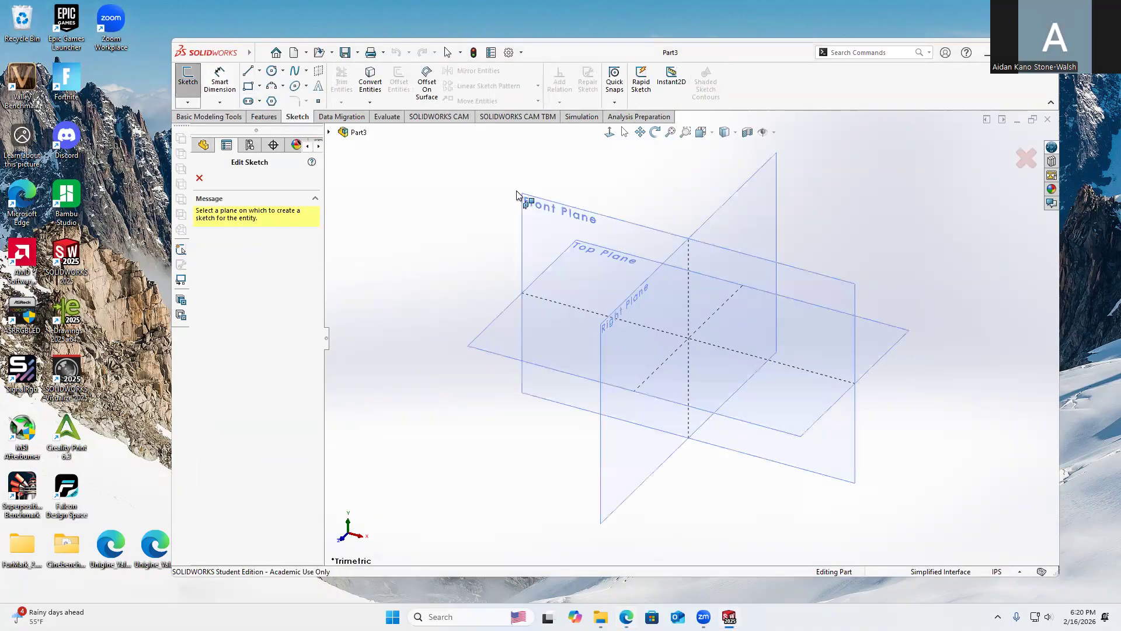
pyautogui.click(590, 230)
pyautogui.click(246, 87)
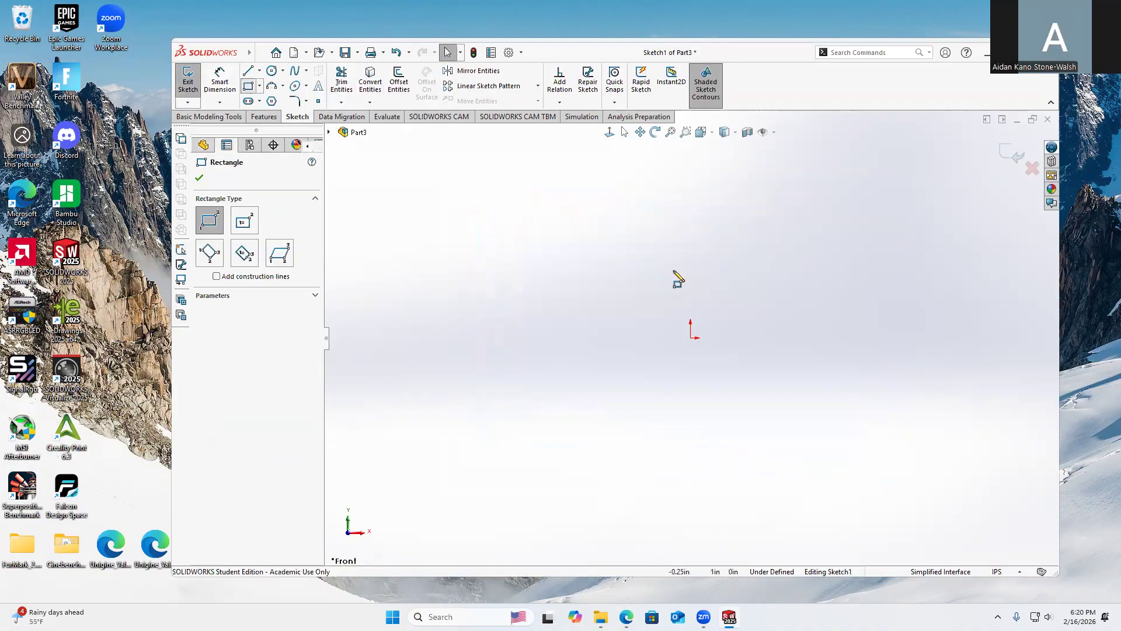
pyautogui.click(644, 299)
pyautogui.click(754, 391)
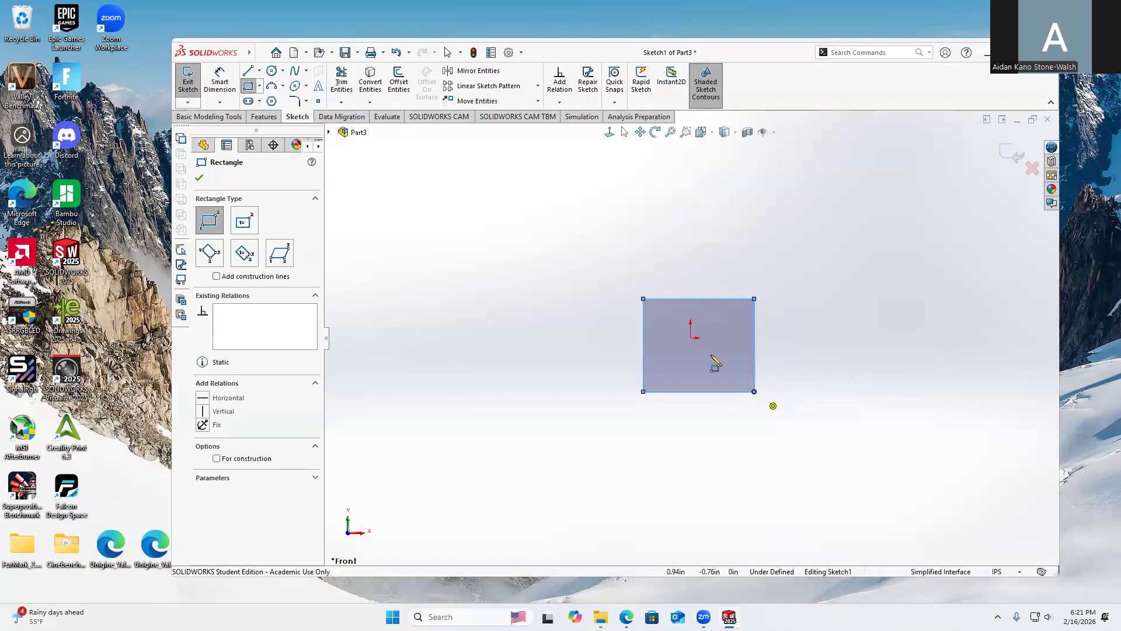
# - Dimension the rectangle with a width of 0.6 in and a height of 0.48 in
pyautogui.click(233, 86)
pyautogui.click(711, 300)
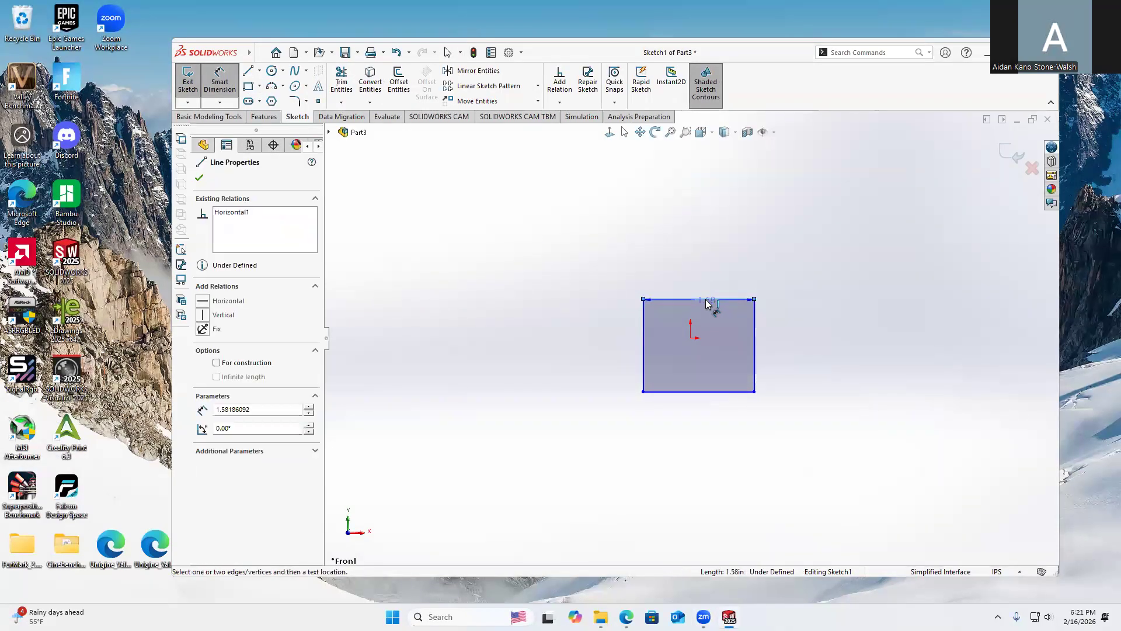
pyautogui.click(702, 280)
pyautogui.write('0.6')
pyautogui.press('Return')
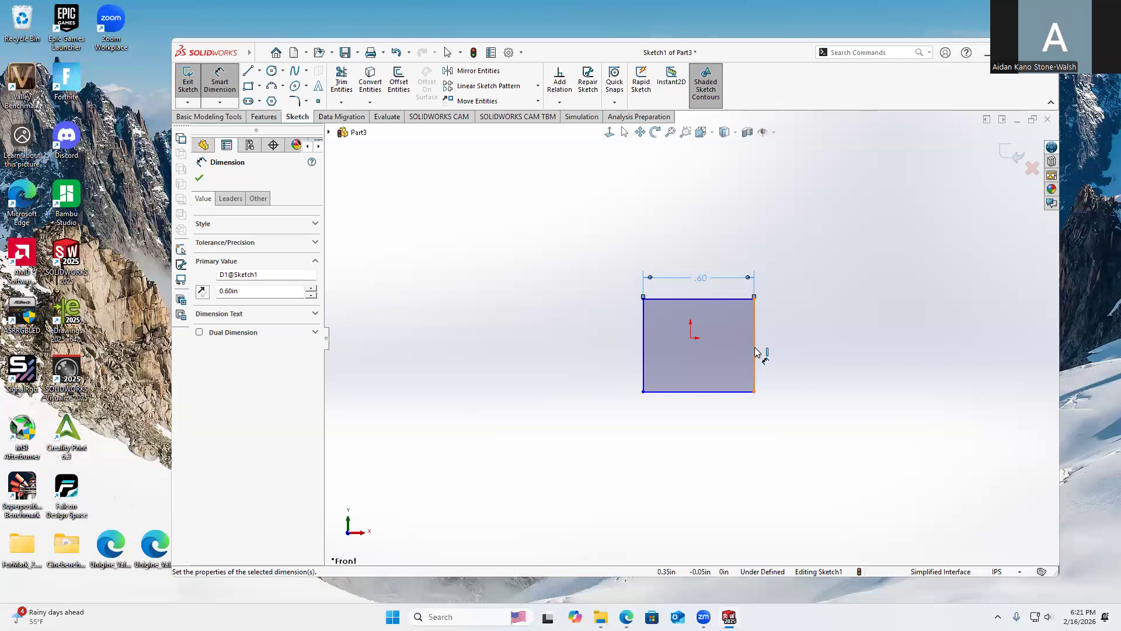
pyautogui.click(756, 352)
pyautogui.click(783, 349)
pyautogui.write('0.48')
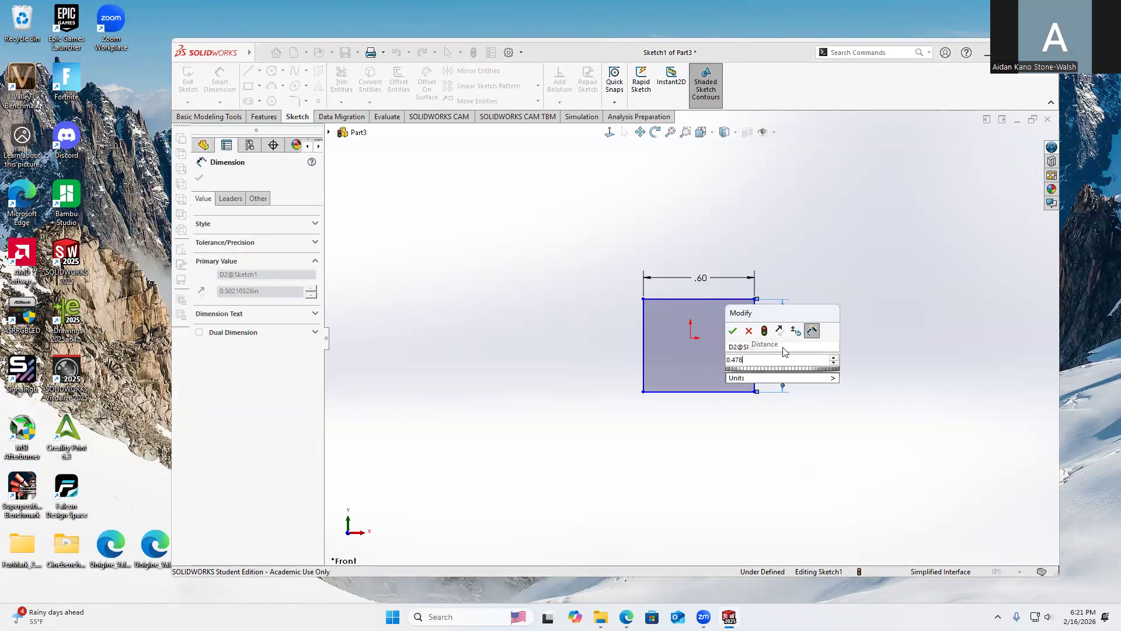
pyautogui.press('Return')
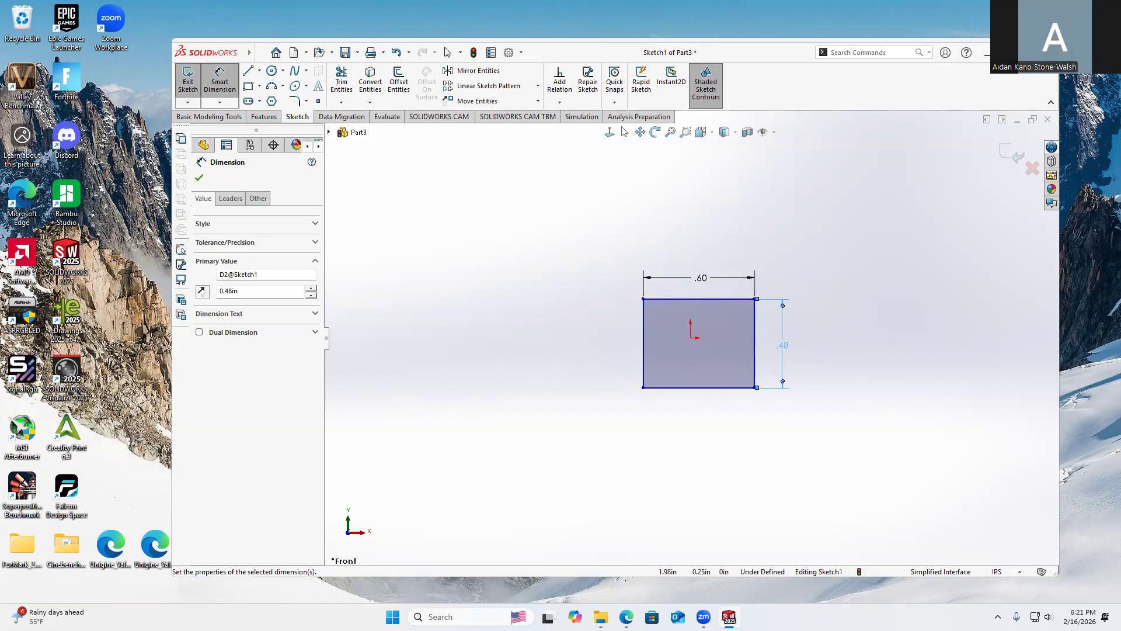
# - Extrude the rectangle as a blind boss 0.10 in deep
pyautogui.click(264, 117)
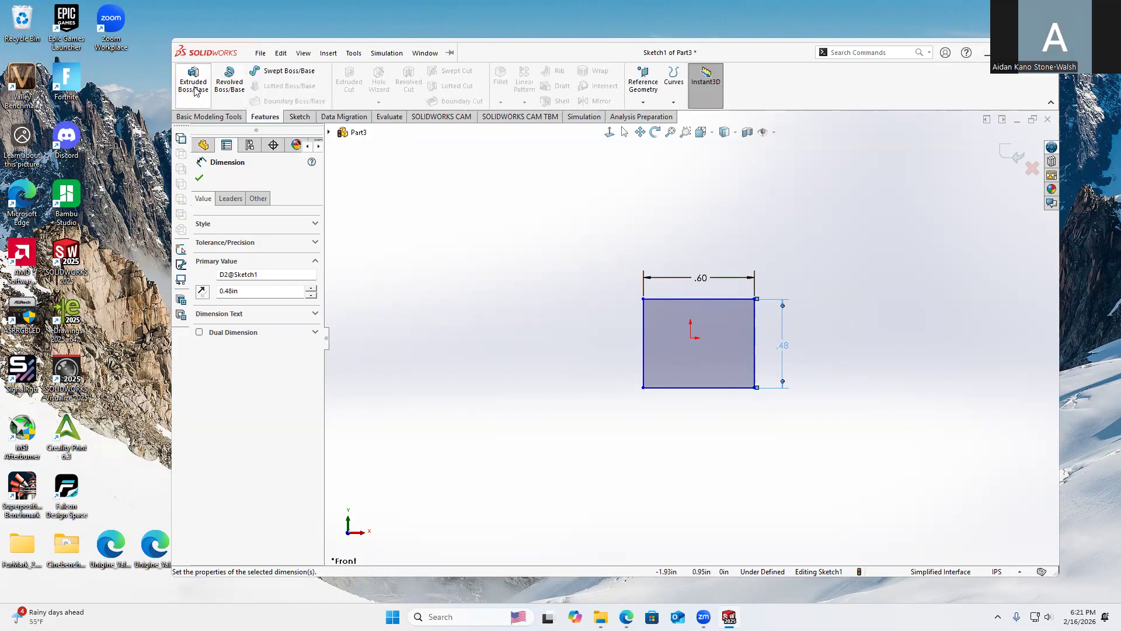
pyautogui.click(194, 85)
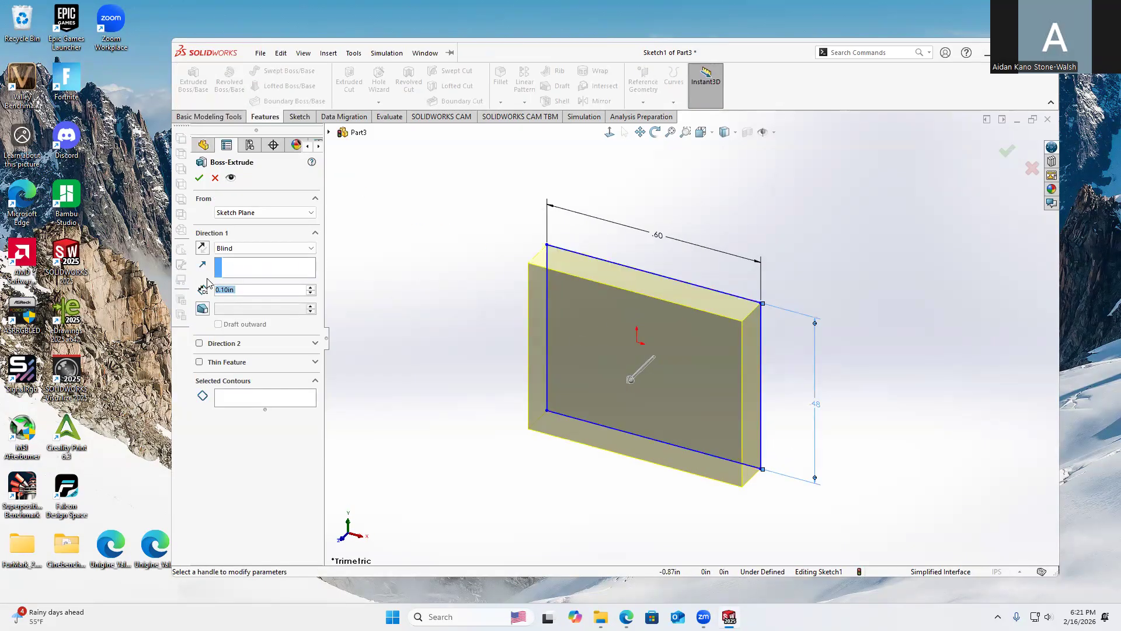
pyautogui.press('Return')
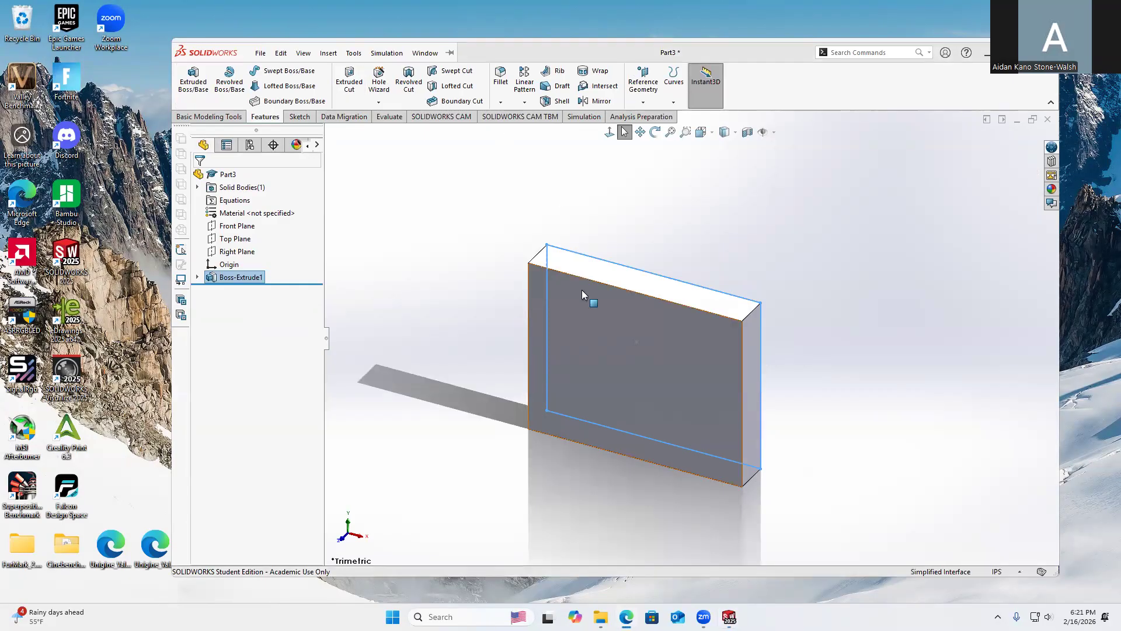
# - Sketch two full-height corner rectangles on the plate's front face, one along each side edge, leaving a gap between them
pyautogui.click(563, 270)
pyautogui.click(299, 116)
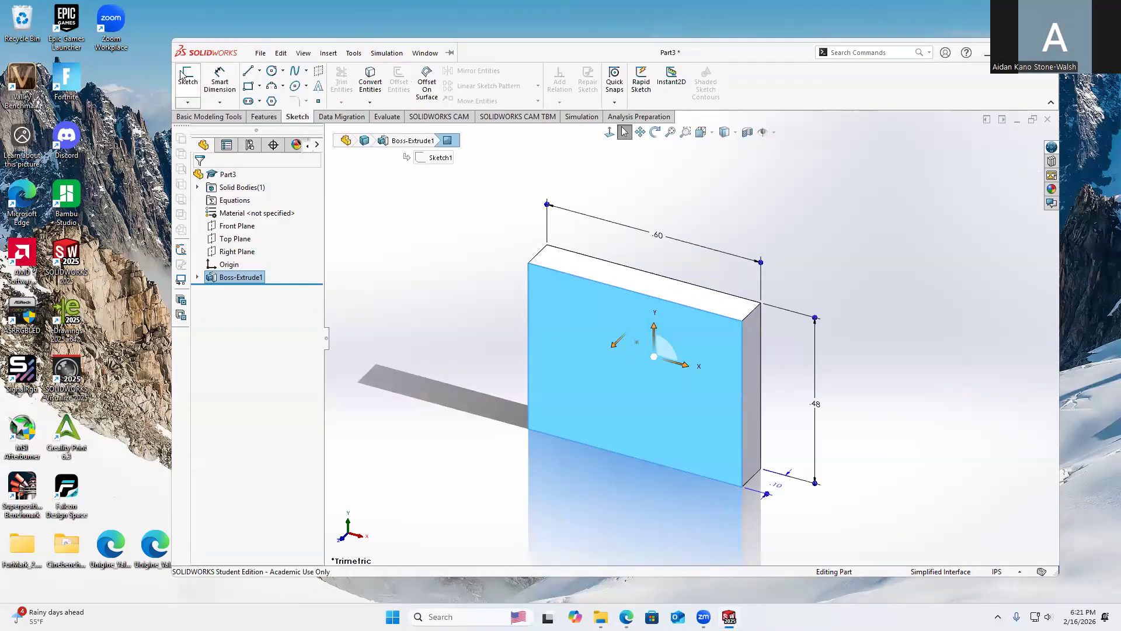
pyautogui.click(188, 75)
pyautogui.click(261, 53)
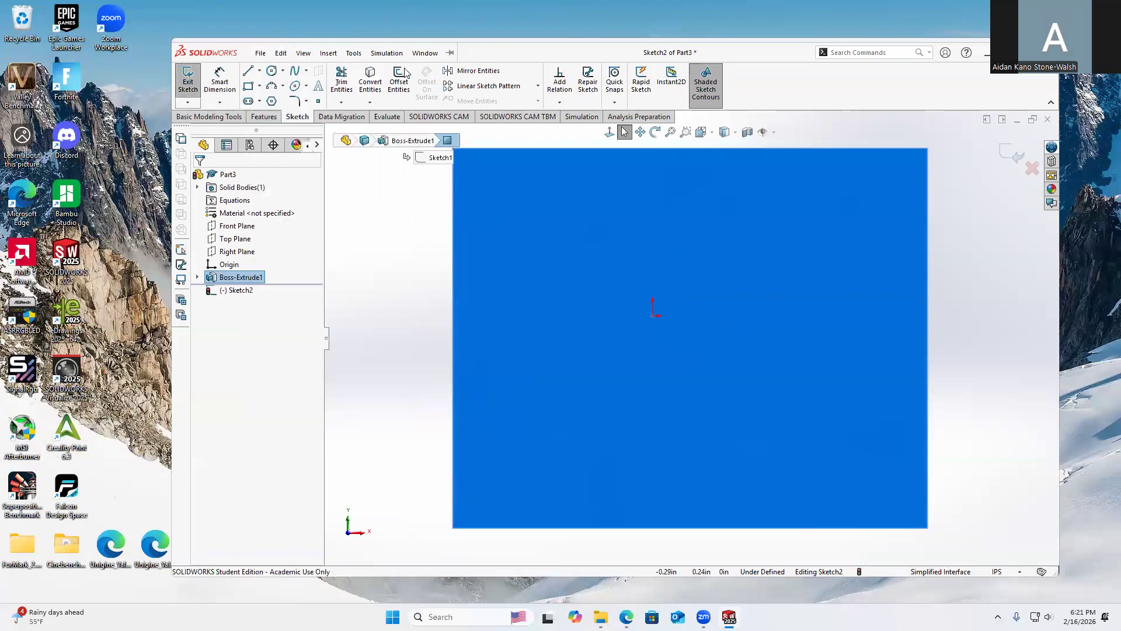
pyautogui.click(248, 85)
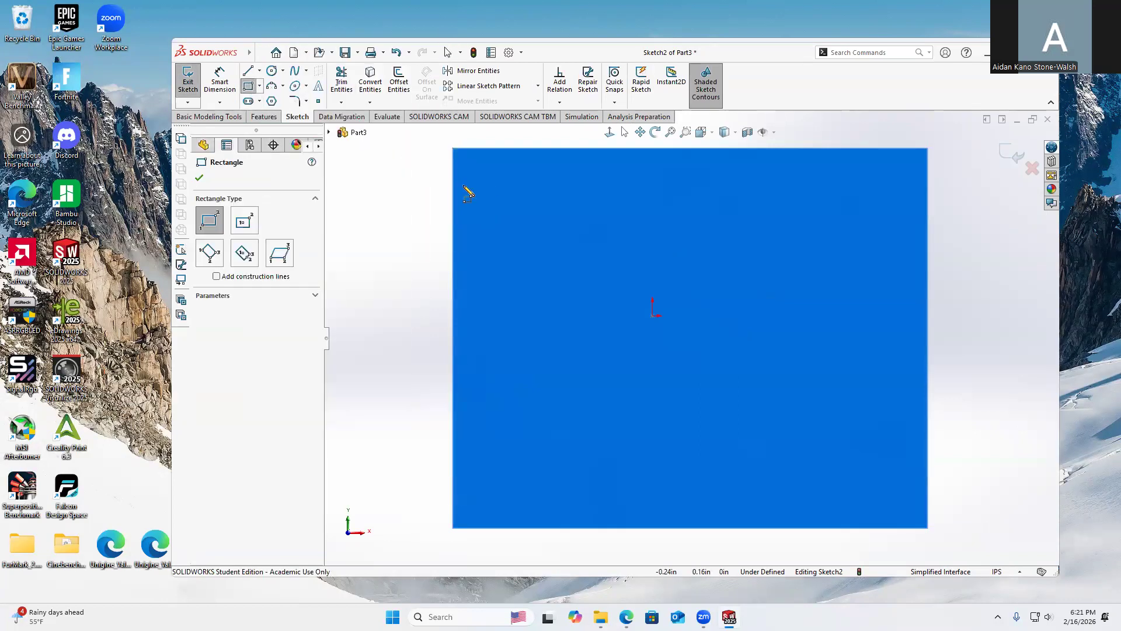
pyautogui.click(455, 149)
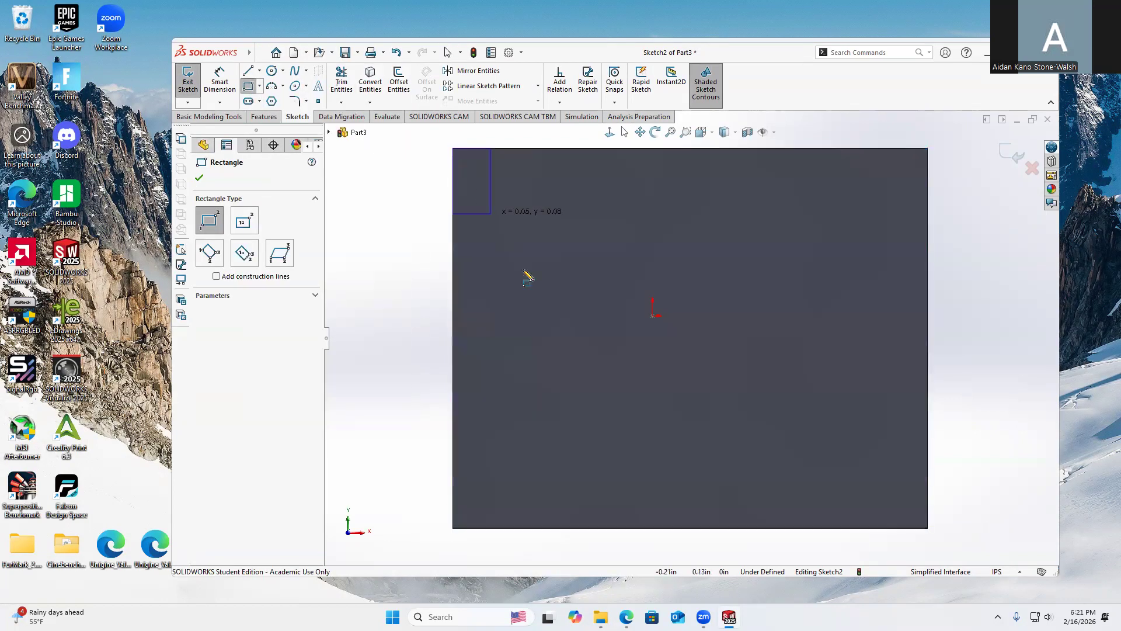
pyautogui.click(618, 528)
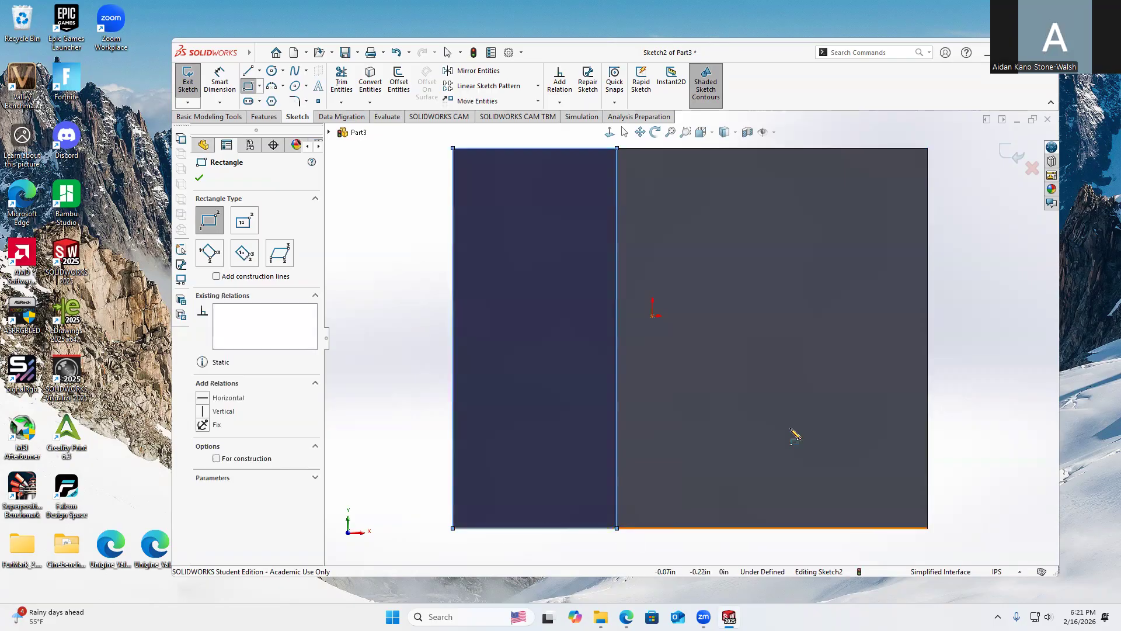
pyautogui.click(928, 149)
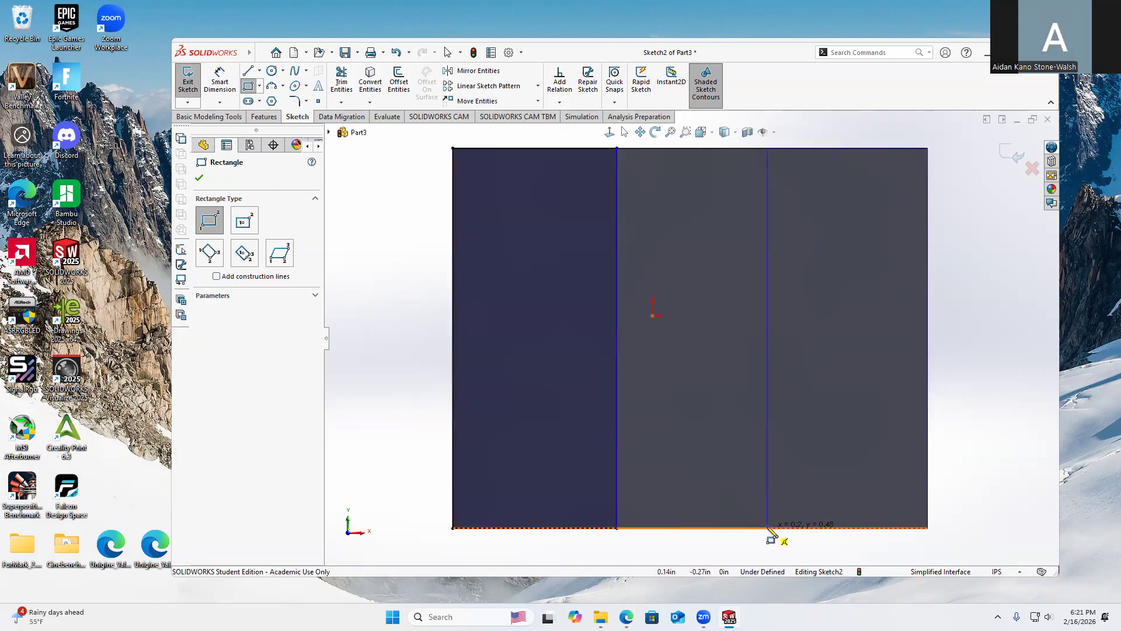
pyautogui.click(768, 528)
# - Dimension the gap between the two rectangles to 0.16 in
pyautogui.click(219, 82)
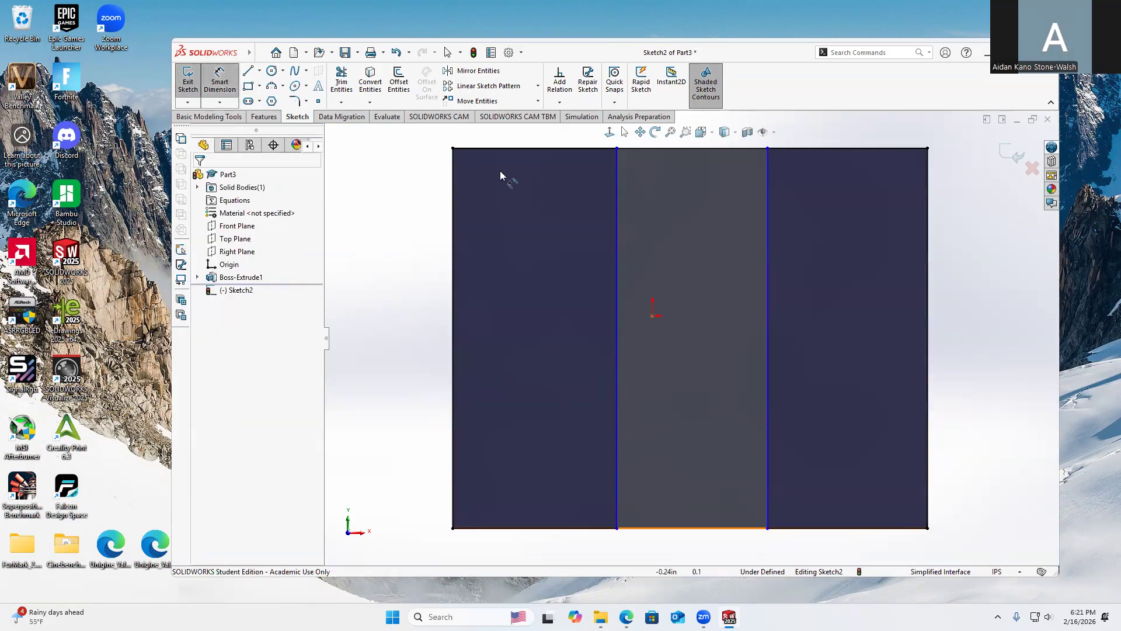
pyautogui.click(618, 368)
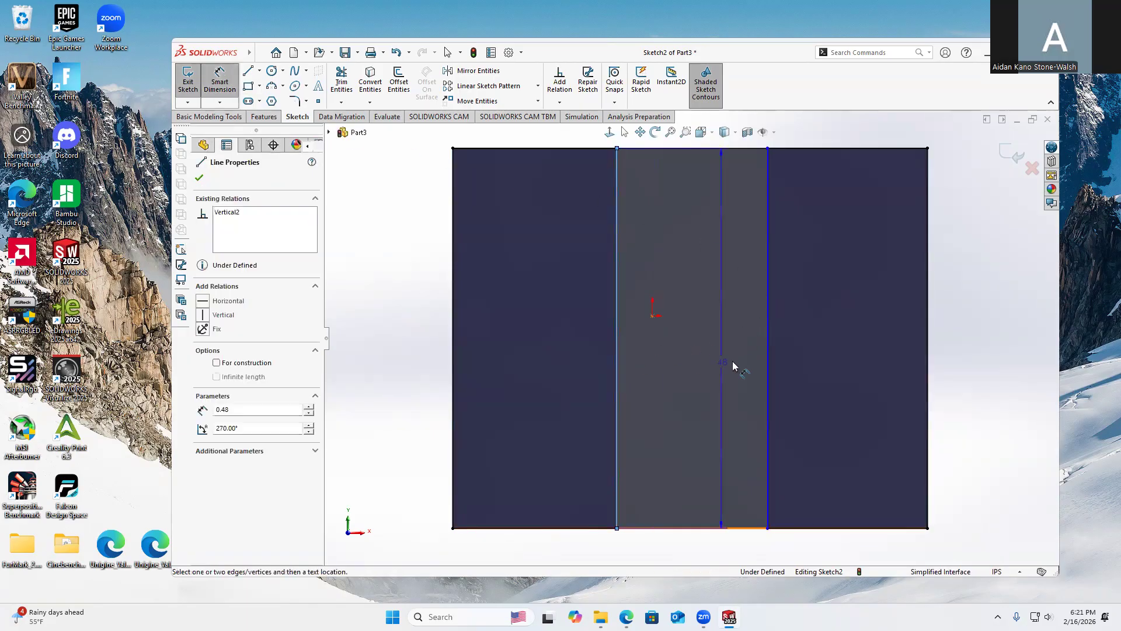
pyautogui.click(768, 379)
pyautogui.click(703, 388)
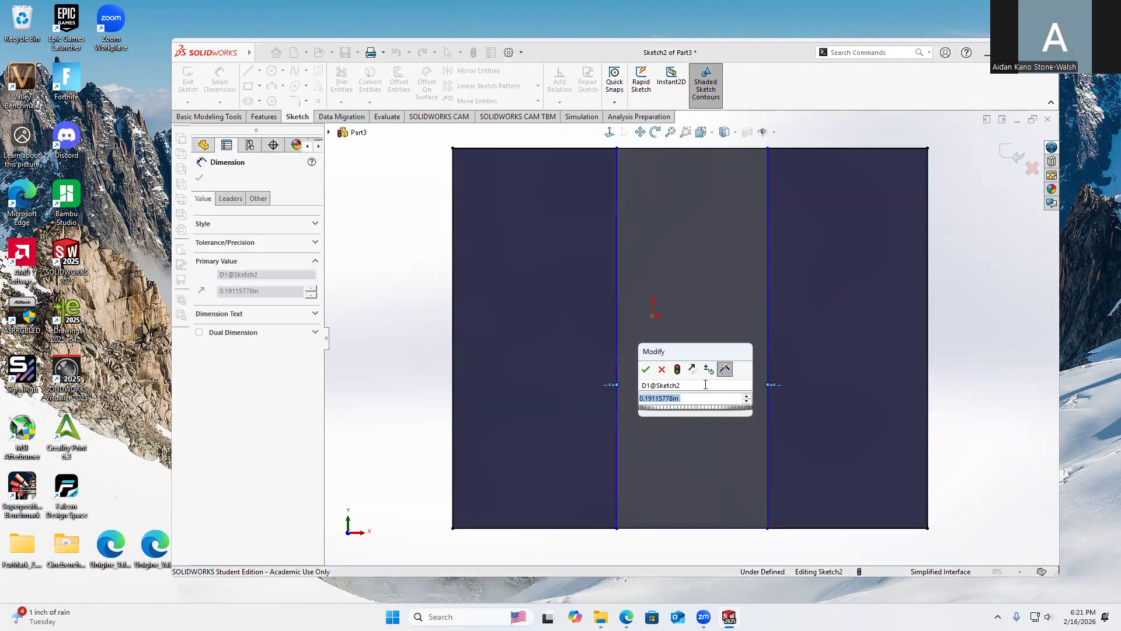
pyautogui.write('0.16')
pyautogui.press('Return')
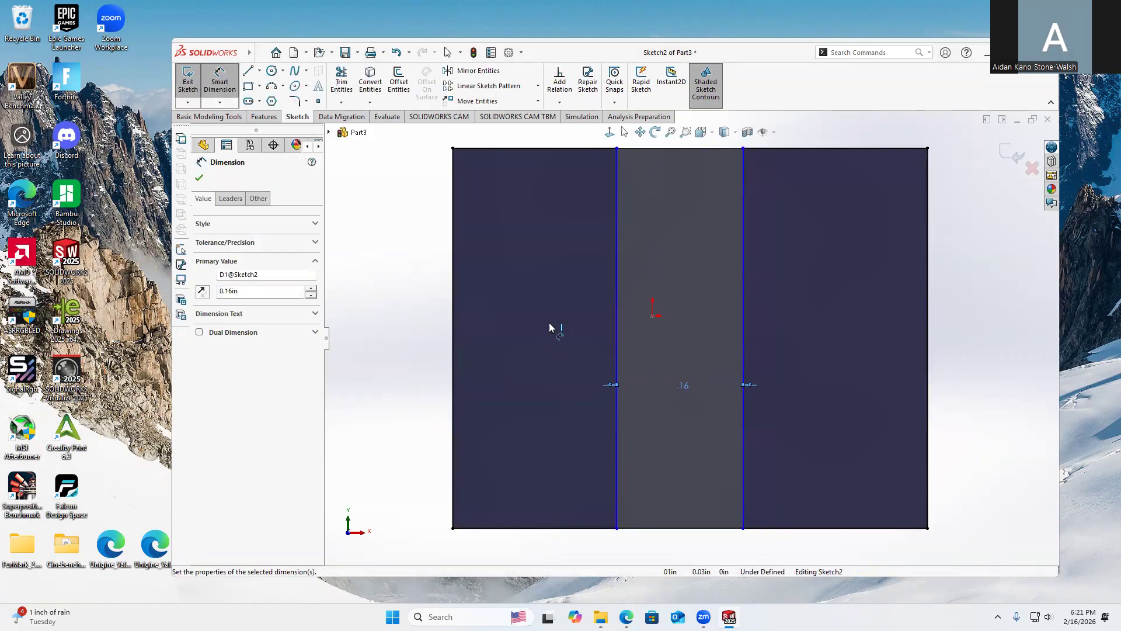
# - Set the left rectangle's width to 0.22 in and add a driven width dimension to the right rectangle
pyautogui.click(452, 528)
pyautogui.click(556, 543)
pyautogui.write('.22')
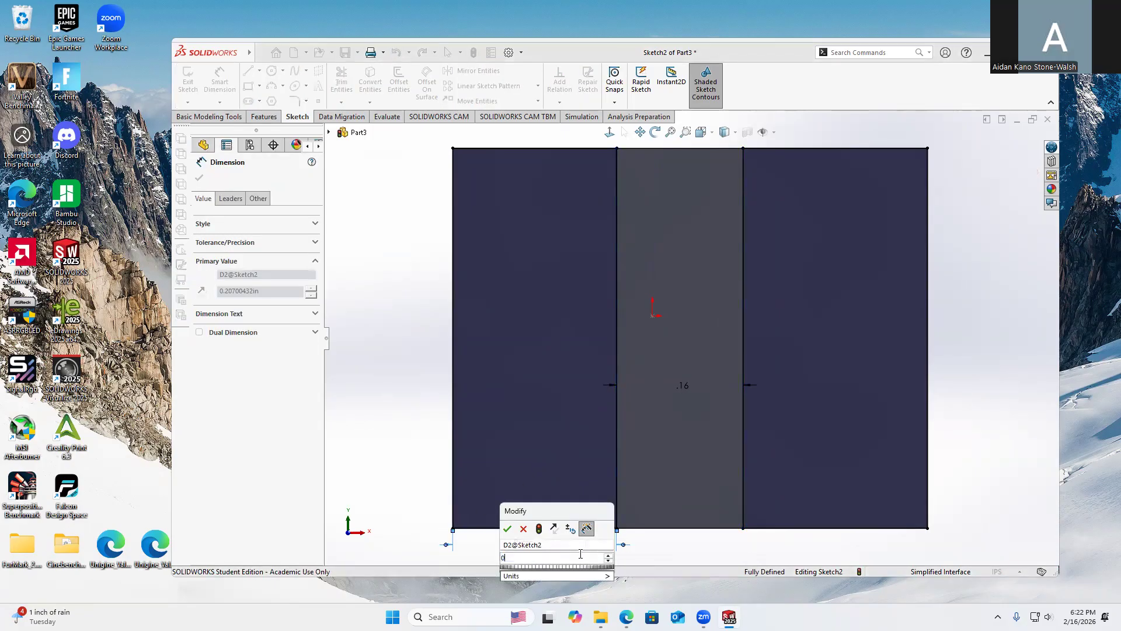
pyautogui.press('Return')
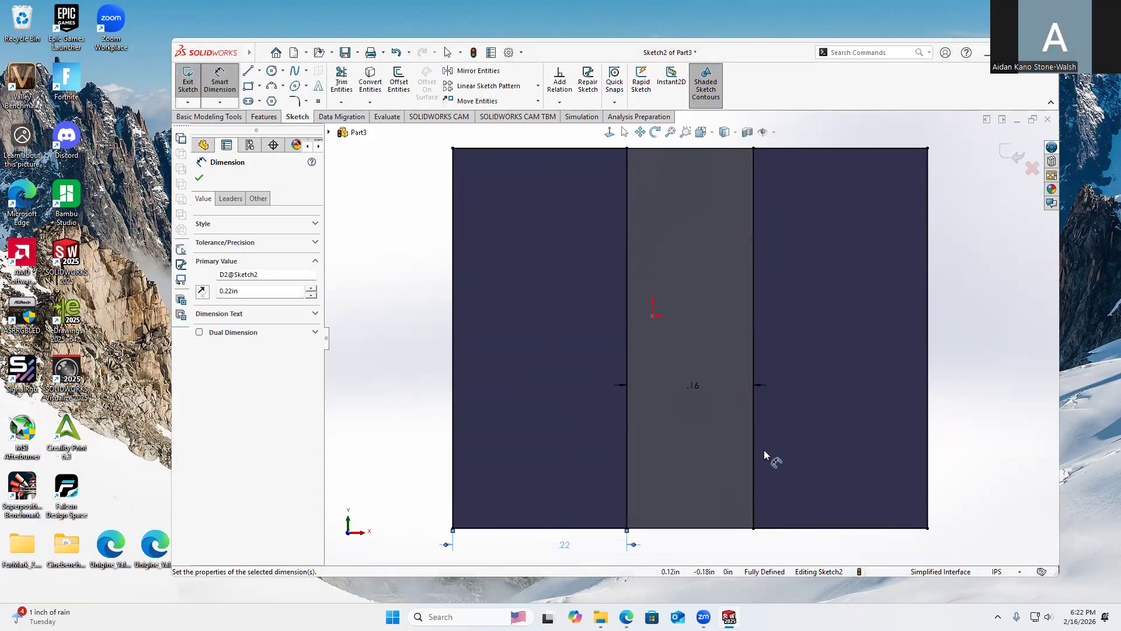
pyautogui.click(780, 529)
pyautogui.click(811, 551)
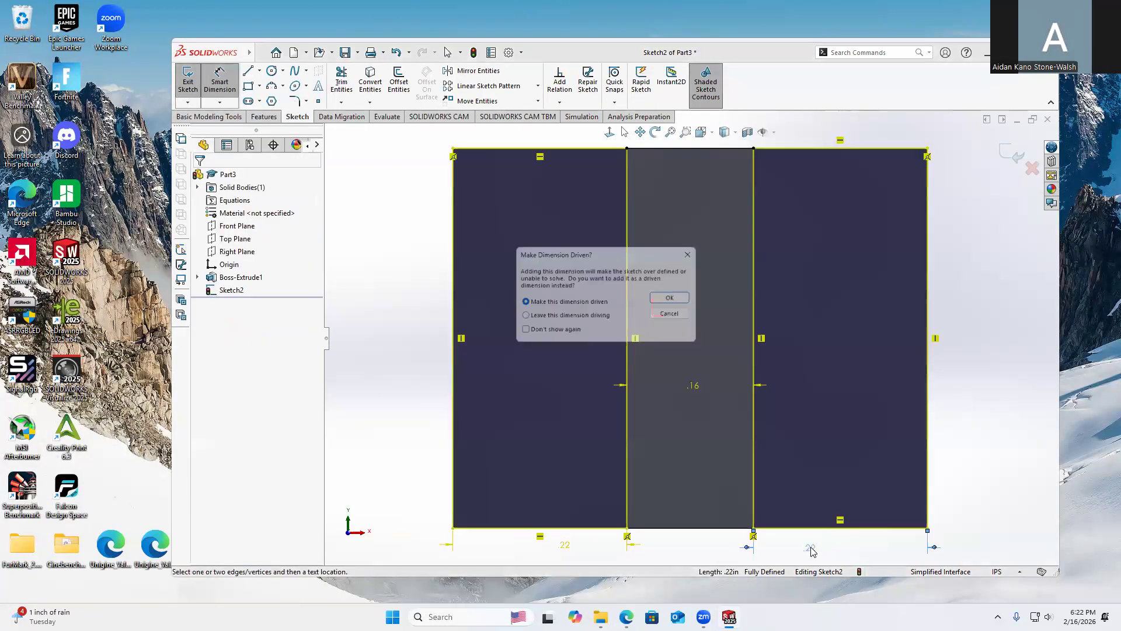
pyautogui.click(674, 298)
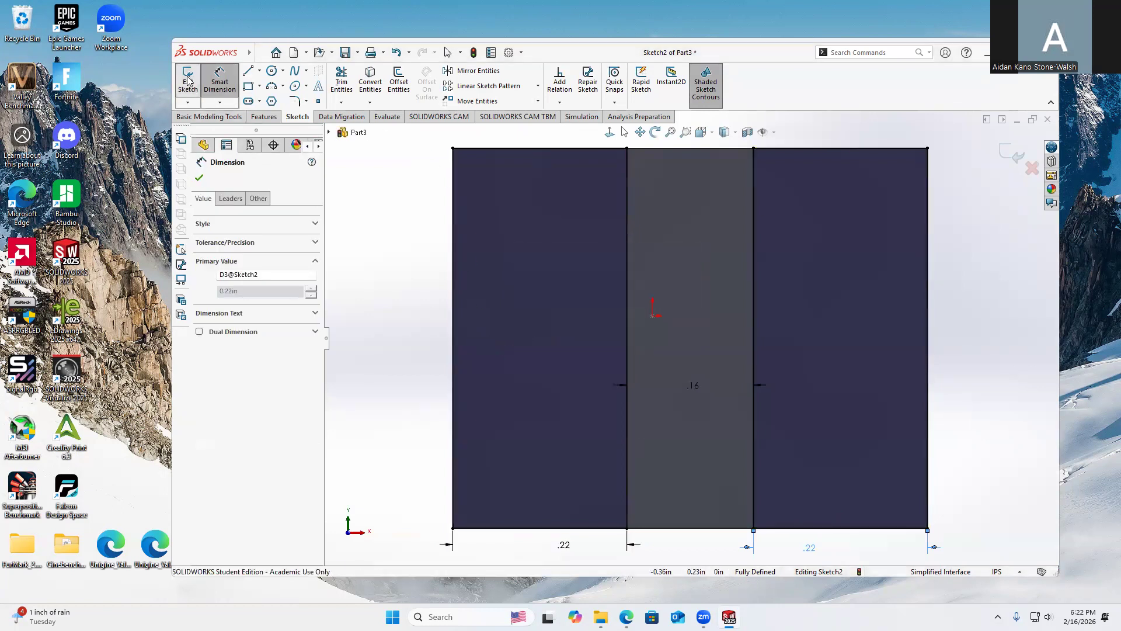
# - Extrude both side rectangles 0.4 in forward from the plate, merged with the existing body
pyautogui.click(264, 117)
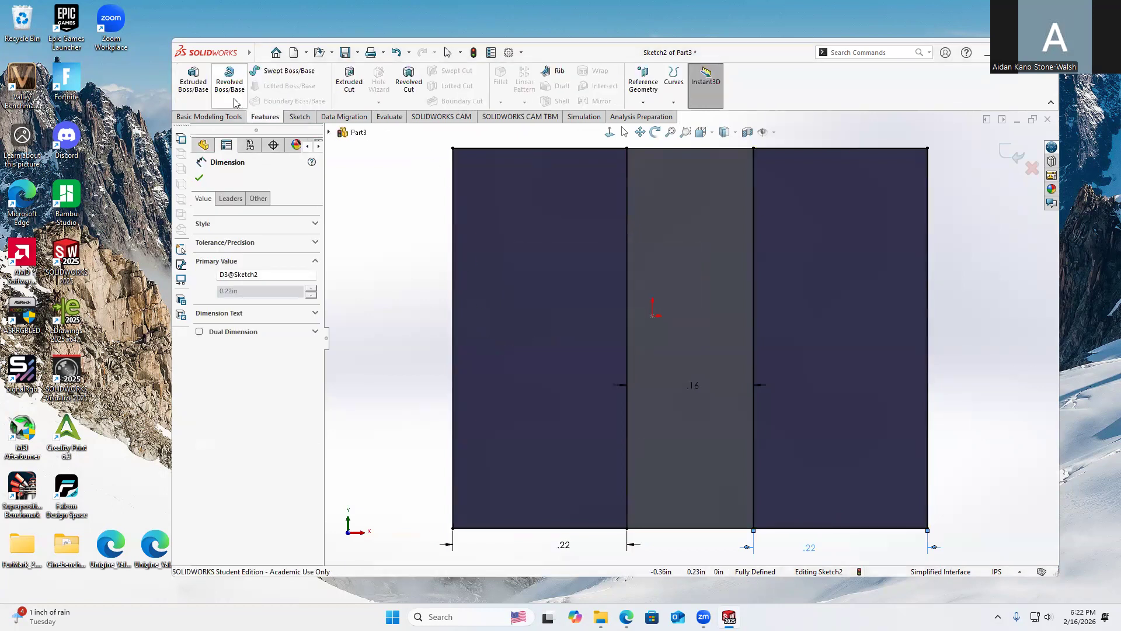
pyautogui.click(198, 86)
pyautogui.write('0.')
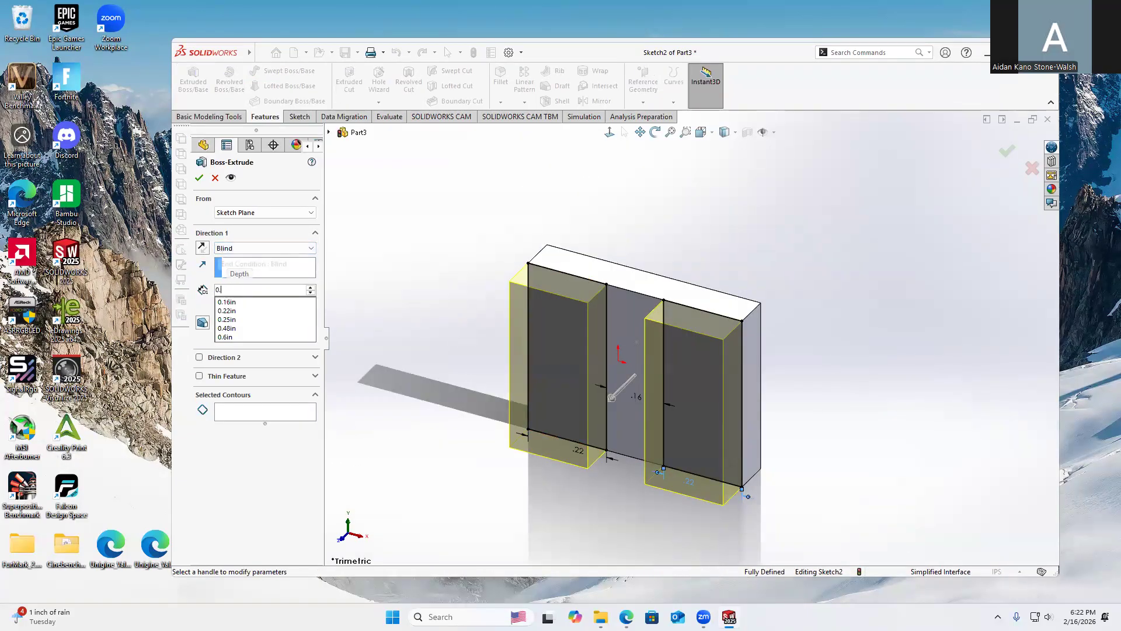
pyautogui.write('4')
pyautogui.press('Return')
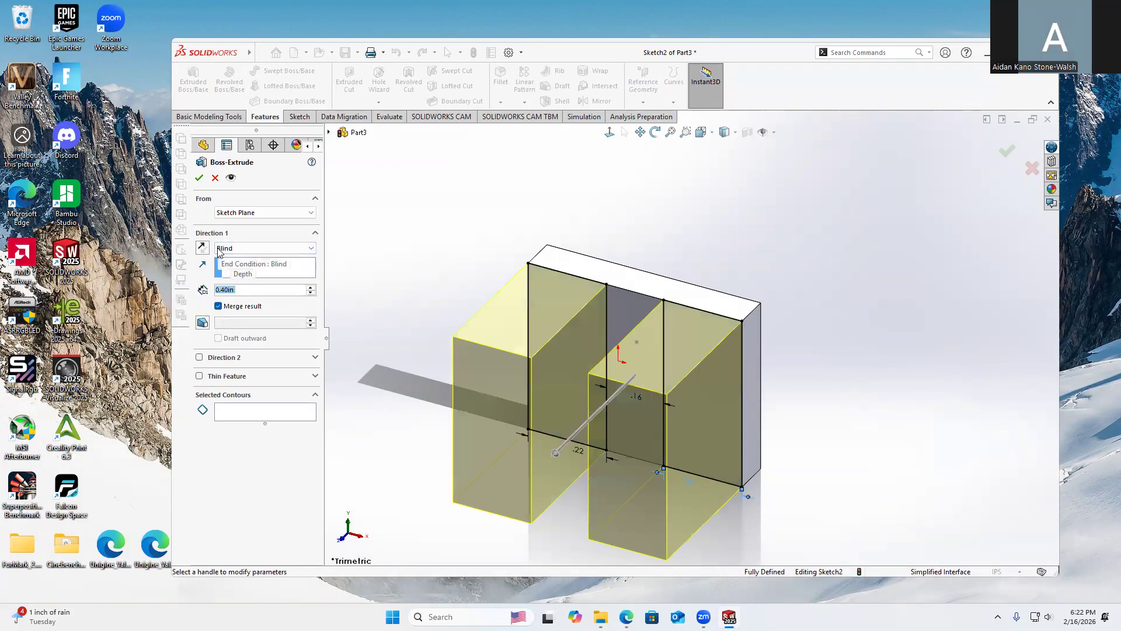
pyautogui.click(199, 178)
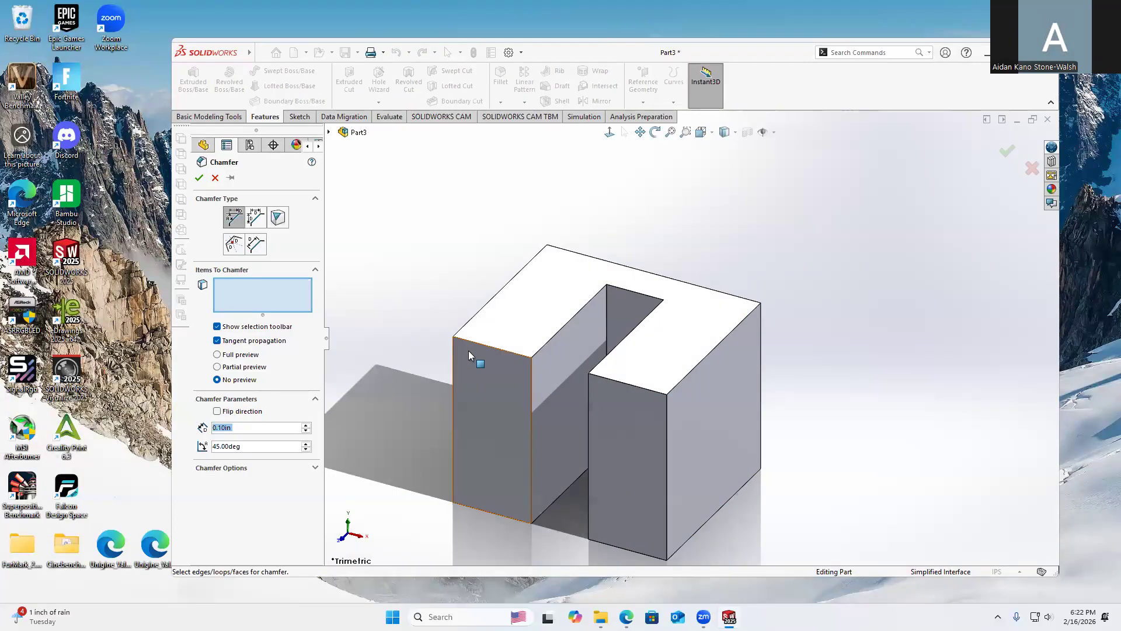
# - Select the top front edges and the front faces of both prongs as the items to chamfer
pyautogui.click(495, 347)
pyautogui.click(635, 390)
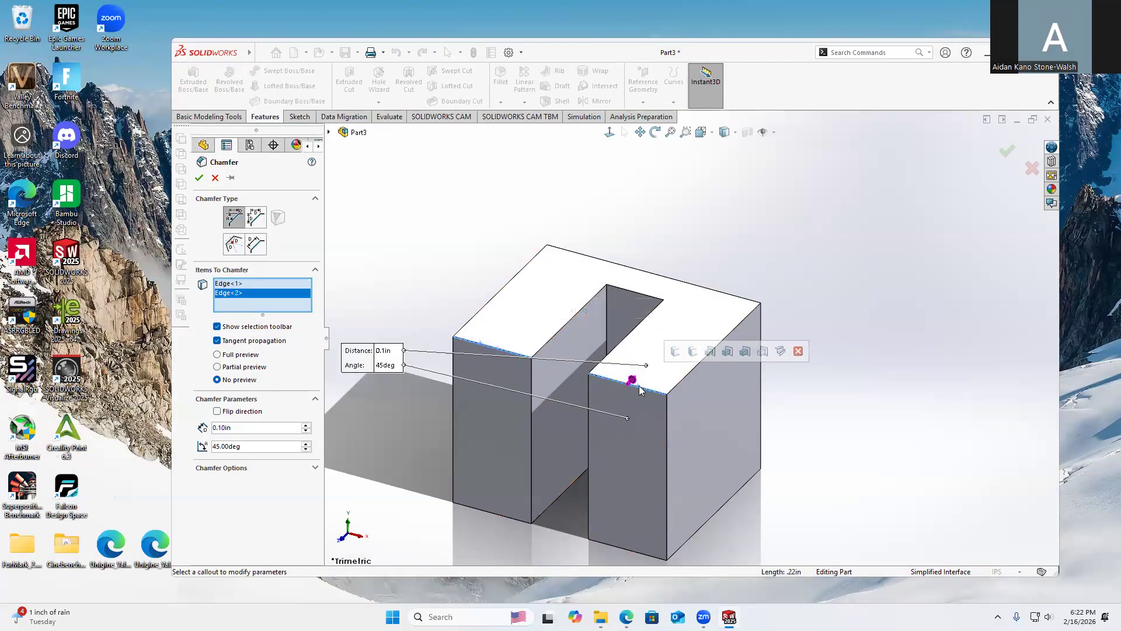
pyautogui.moveTo(669, 489); pyautogui.dragTo(673, 453, button='middle')
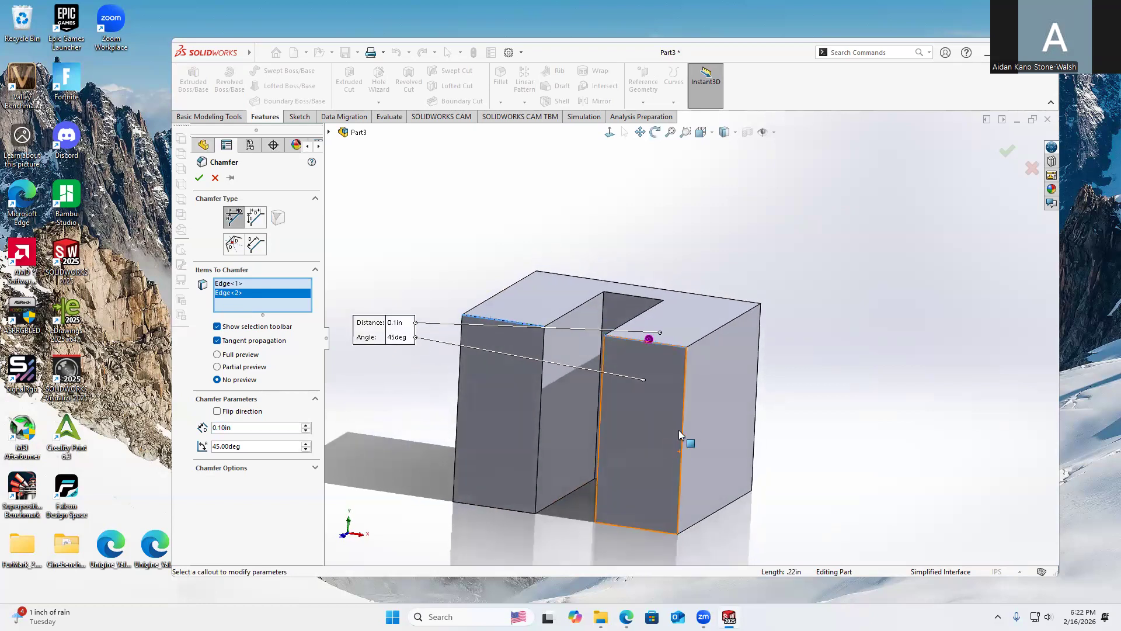
pyautogui.click(500, 403)
pyautogui.click(651, 448)
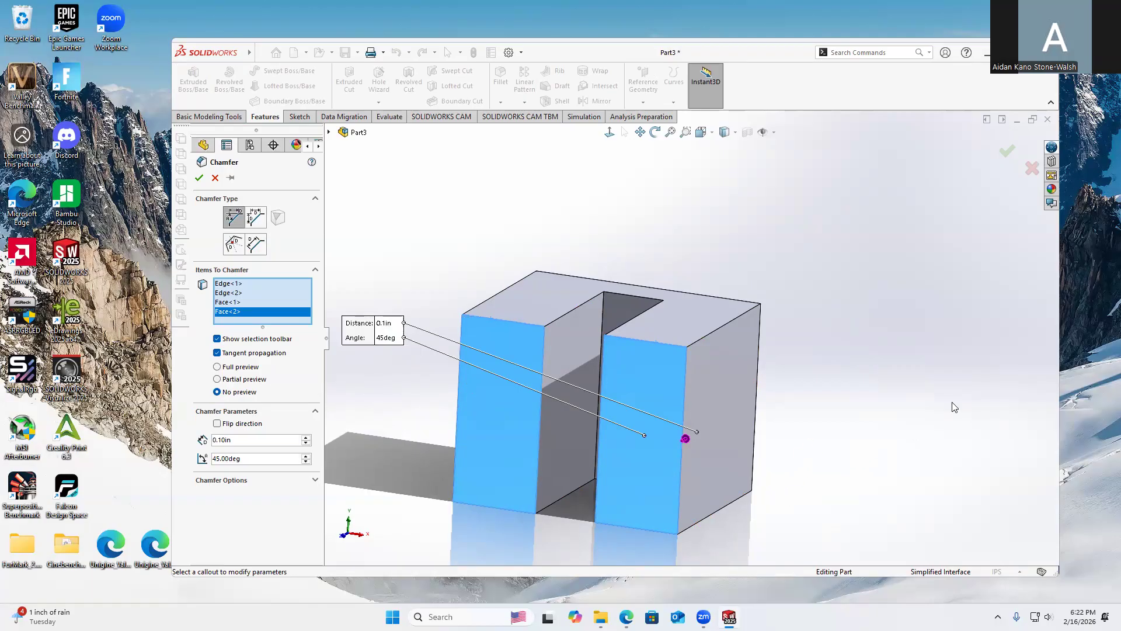
# - Add the upper and lower outer side edges of both prongs and apply the chamfer at 0.05 in and 45°
pyautogui.click(704, 336)
pyautogui.moveTo(784, 426); pyautogui.dragTo(654, 461, button='middle')
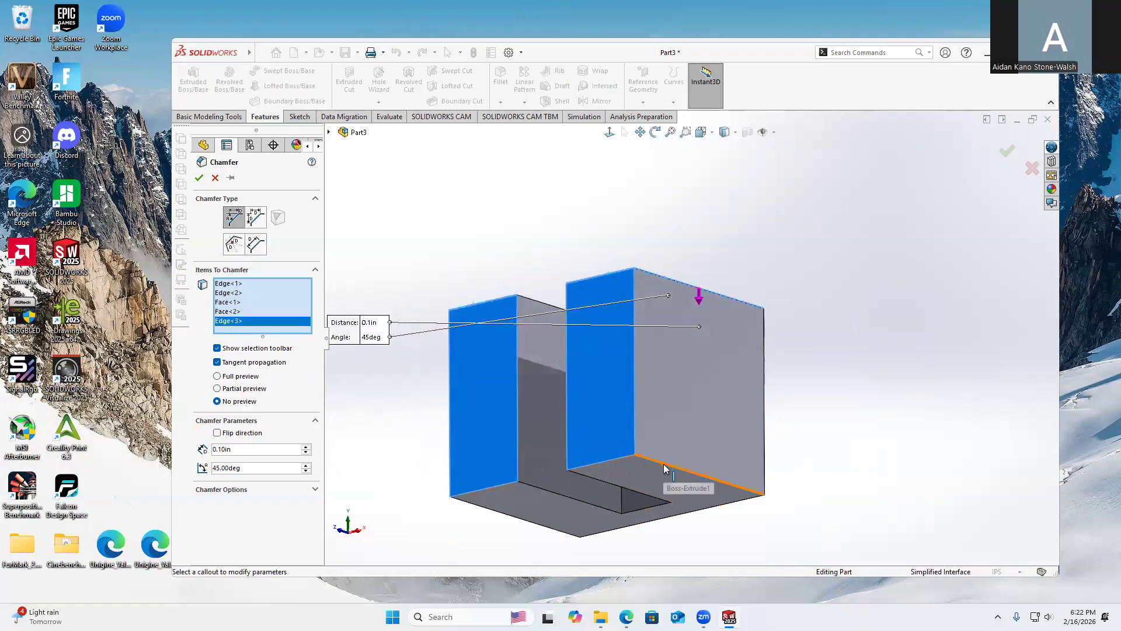
pyautogui.click(671, 466)
pyautogui.moveTo(552, 475); pyautogui.dragTo(748, 464, button='middle')
pyautogui.click(556, 335)
pyautogui.click(591, 480)
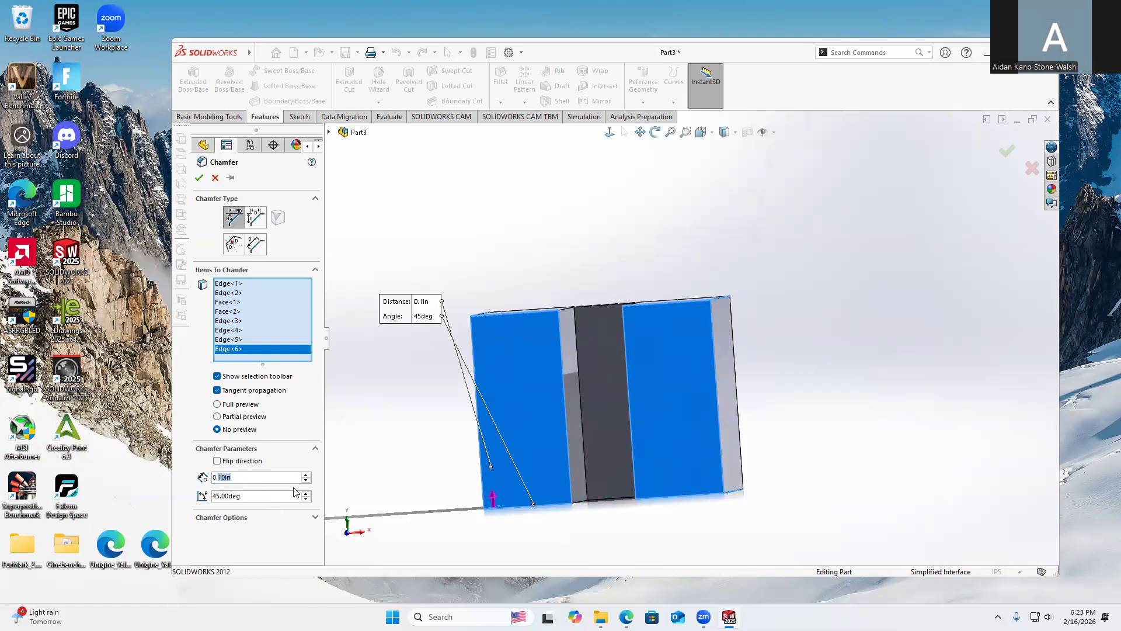
pyautogui.write('0')
pyautogui.press('Return')
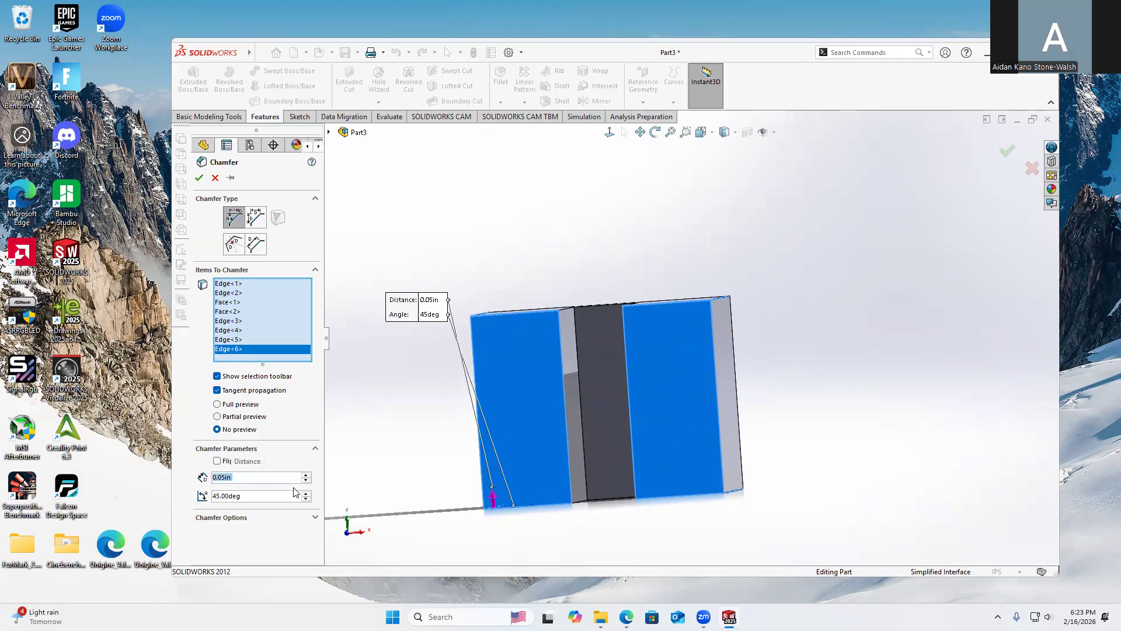
pyautogui.click(198, 177)
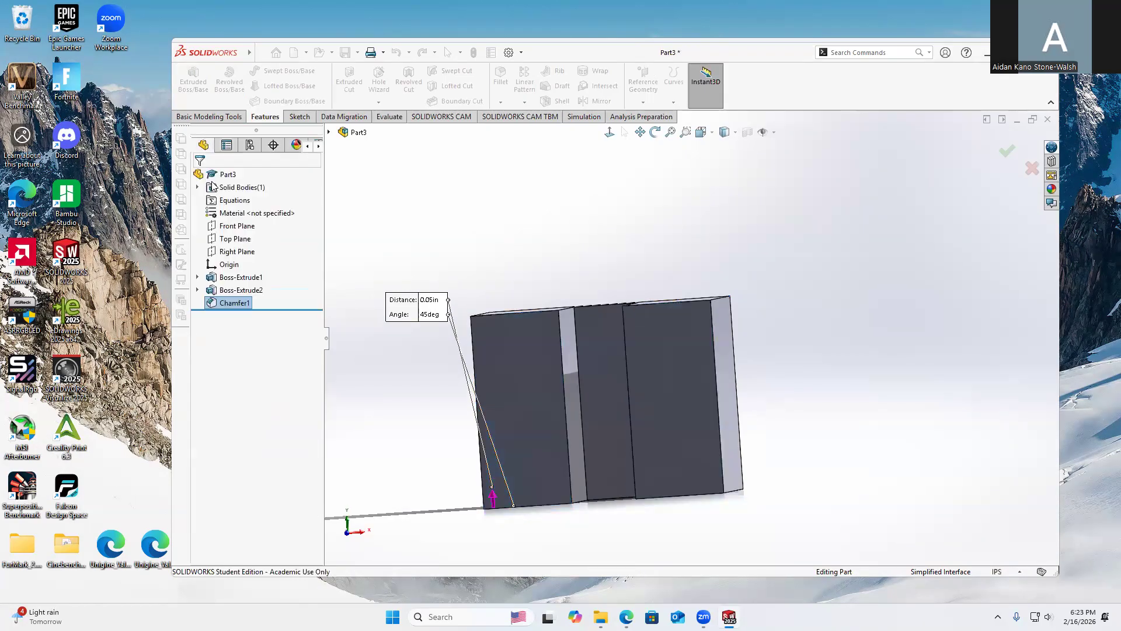
# - Create a reference plane offset 0.6 in outward from the flat back face of the plate
pyautogui.moveTo(726, 367); pyautogui.dragTo(696, 341, button='middle')
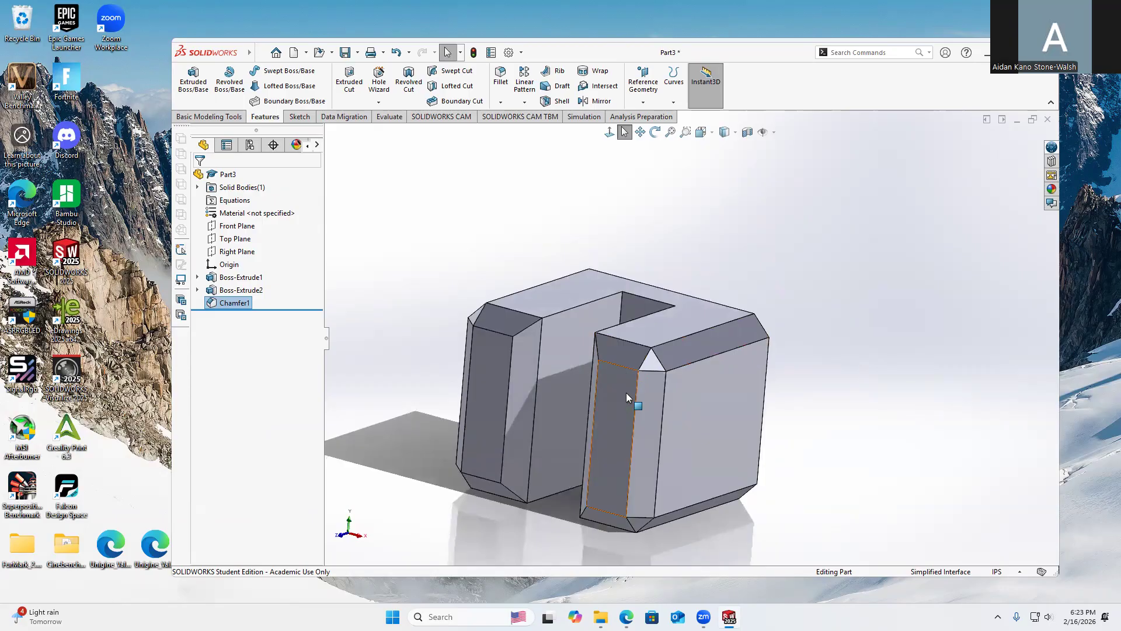
pyautogui.moveTo(630, 444)
pyautogui.mouseDown(button='middle')
pyautogui.moveTo(646, 393)
pyautogui.moveTo(703, 420)
pyautogui.moveTo(666, 405)
pyautogui.moveTo(613, 431)
pyautogui.moveTo(650, 418)
pyautogui.moveTo(665, 447)
pyautogui.moveTo(663, 418)
pyautogui.moveTo(683, 415)
pyautogui.moveTo(638, 425)
pyautogui.mouseUp(button='middle')
pyautogui.press('Escape')
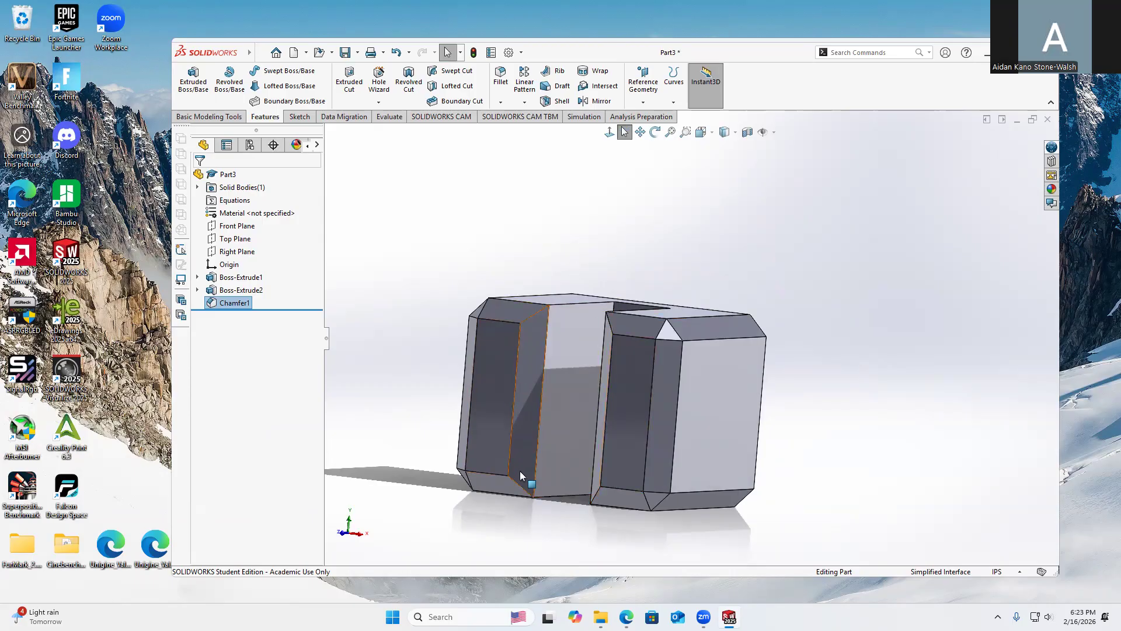
pyautogui.moveTo(588, 384); pyautogui.dragTo(579, 435, button='middle')
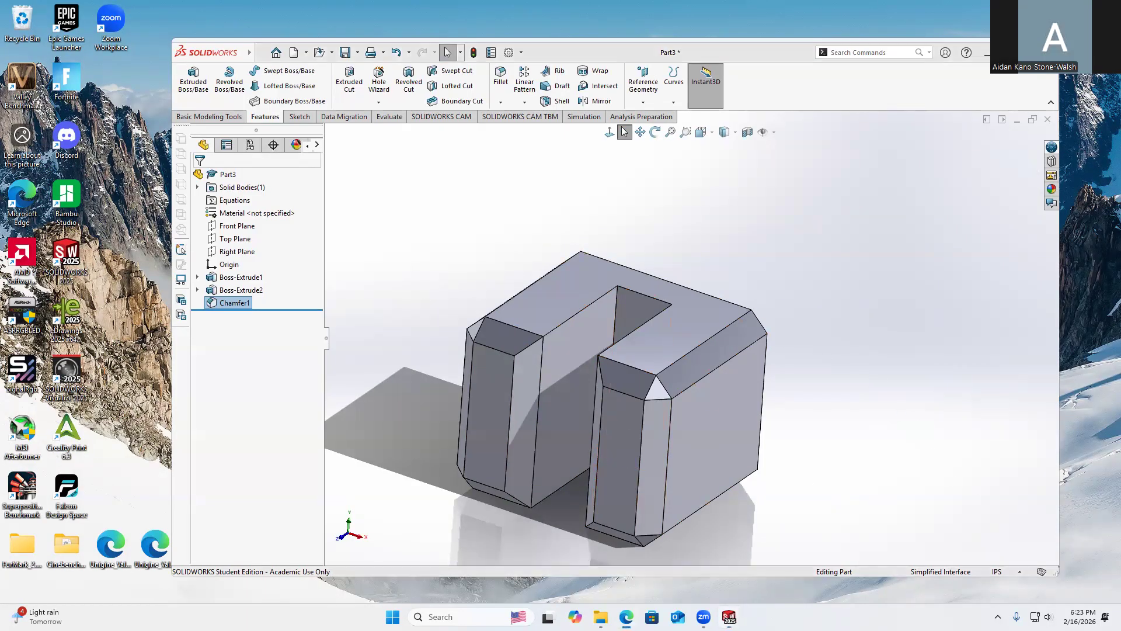
pyautogui.moveTo(813, 415); pyautogui.dragTo(629, 380, button='middle')
pyautogui.click(625, 377)
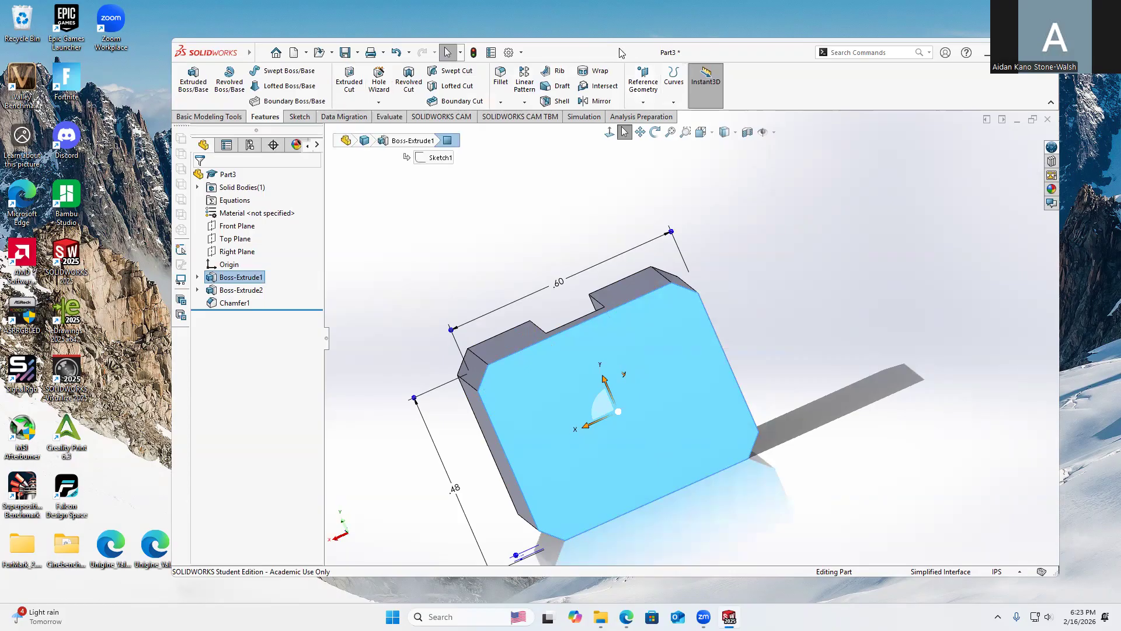
pyautogui.click(644, 86)
pyautogui.click(655, 115)
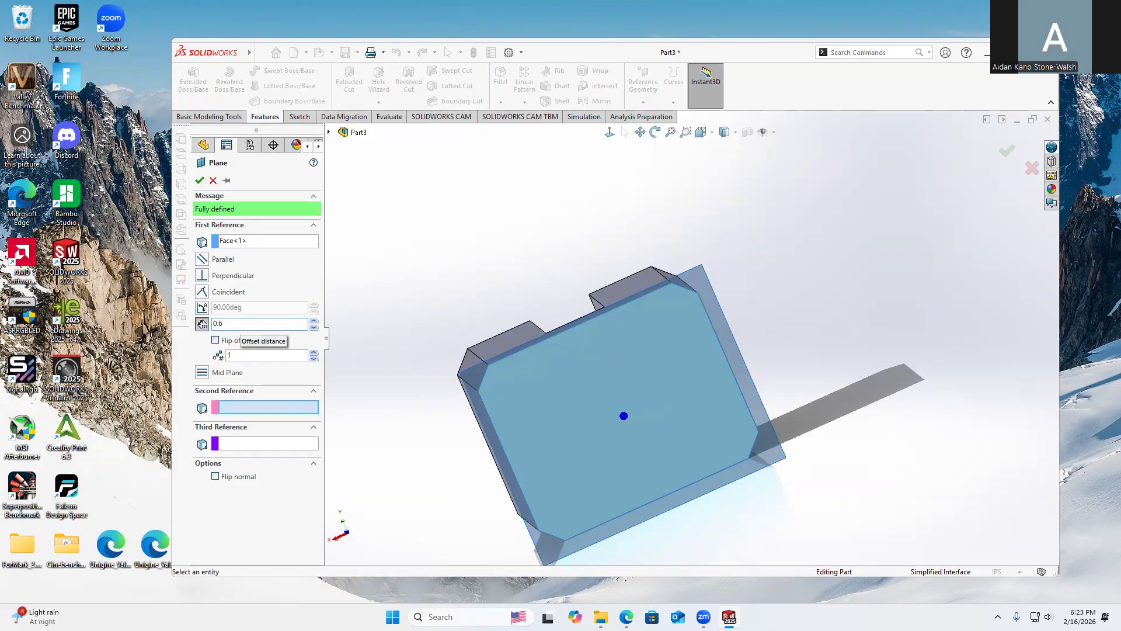
pyautogui.press('Return')
pyautogui.moveTo(419, 301)
pyautogui.mouseDown(button='middle')
pyautogui.moveTo(441, 243)
pyautogui.moveTo(396, 276)
pyautogui.moveTo(426, 299)
pyautogui.mouseUp(button='middle')
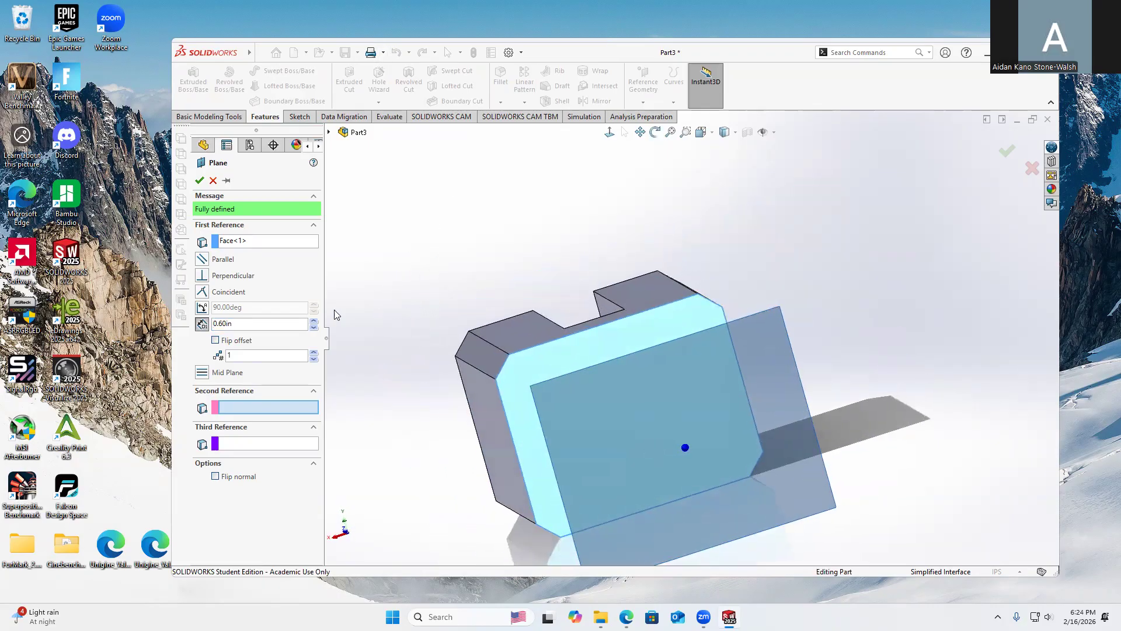
pyautogui.click(198, 181)
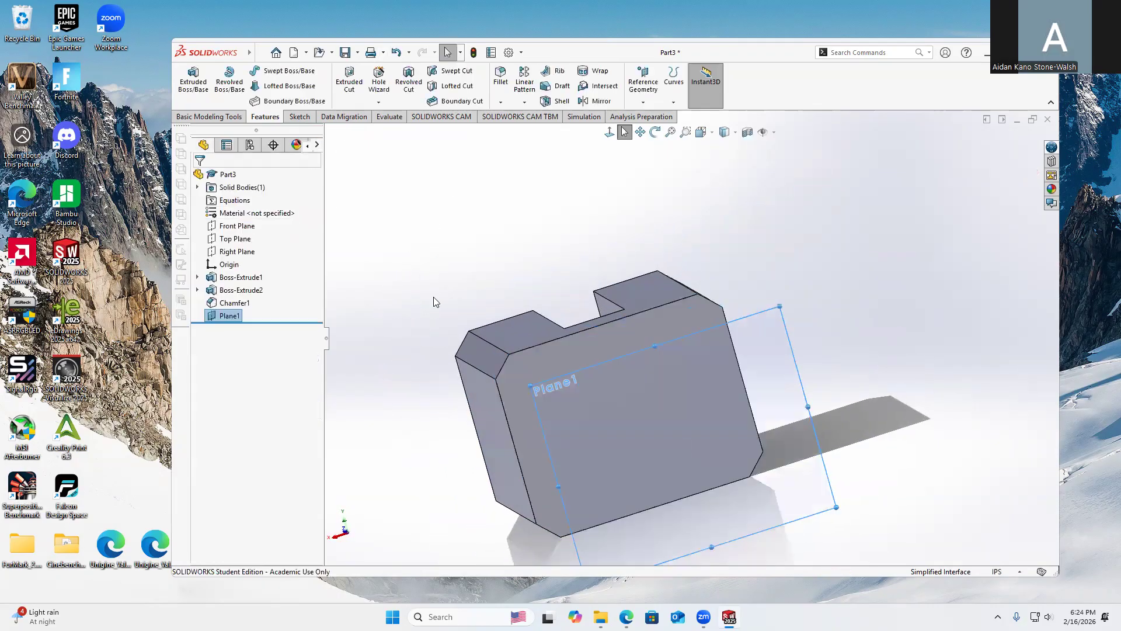
# - Start a sketch on the new offset plane and draw a corner rectangle about 0.17 in wide and 0.18 in high near the middle of the plate
pyautogui.click(300, 116)
pyautogui.click(188, 82)
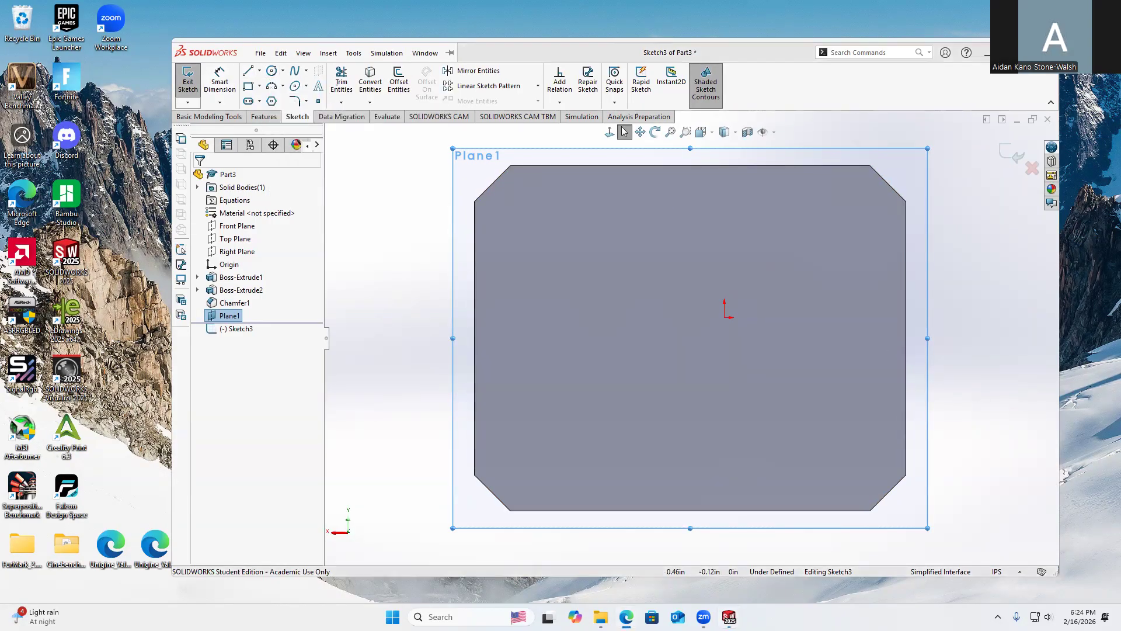
pyautogui.click(248, 86)
pyautogui.click(638, 268)
pyautogui.click(764, 398)
# - Dimension the distance from the plate's top edge to the rectangle's top edge and set it to 0.14 in
pyautogui.click(220, 79)
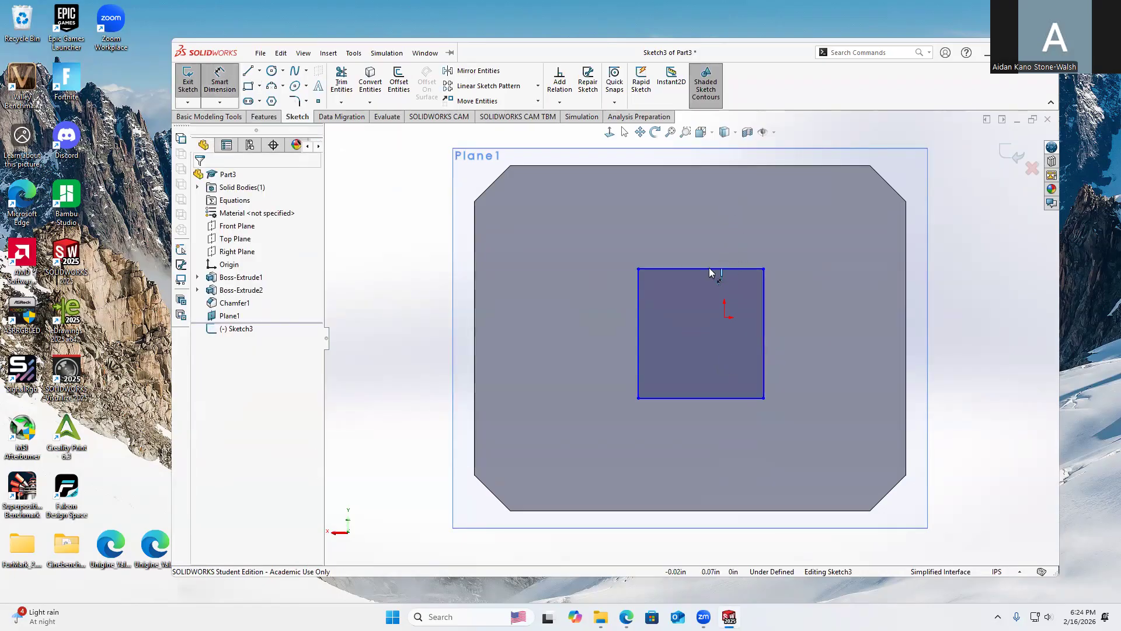
pyautogui.click(682, 166)
pyautogui.click(847, 295)
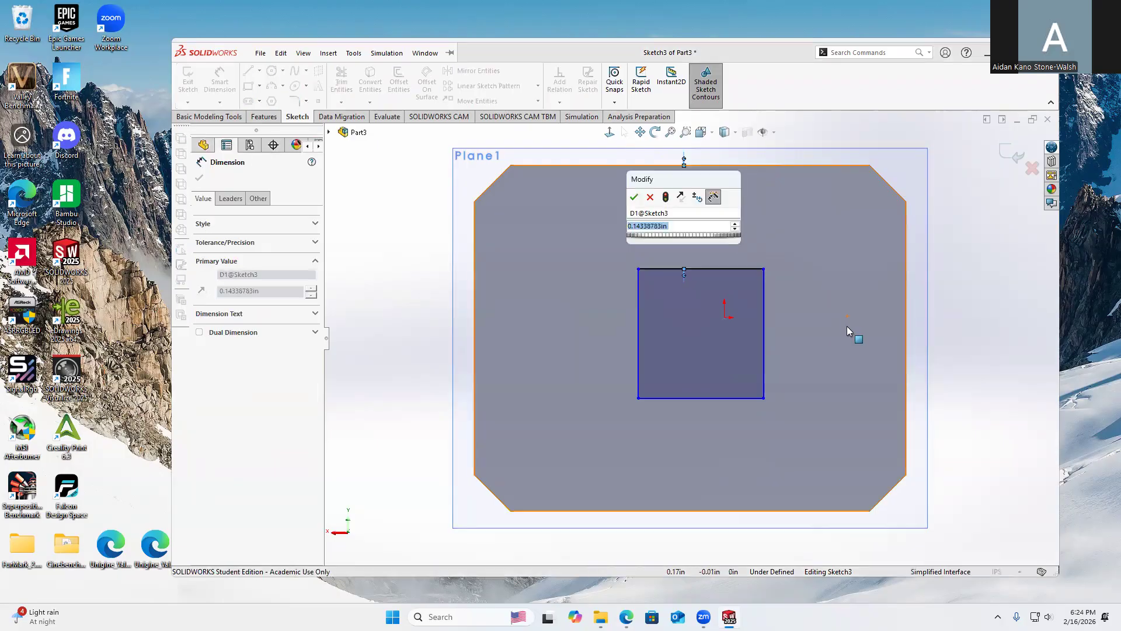
pyautogui.write('.154')
pyautogui.press('Return')
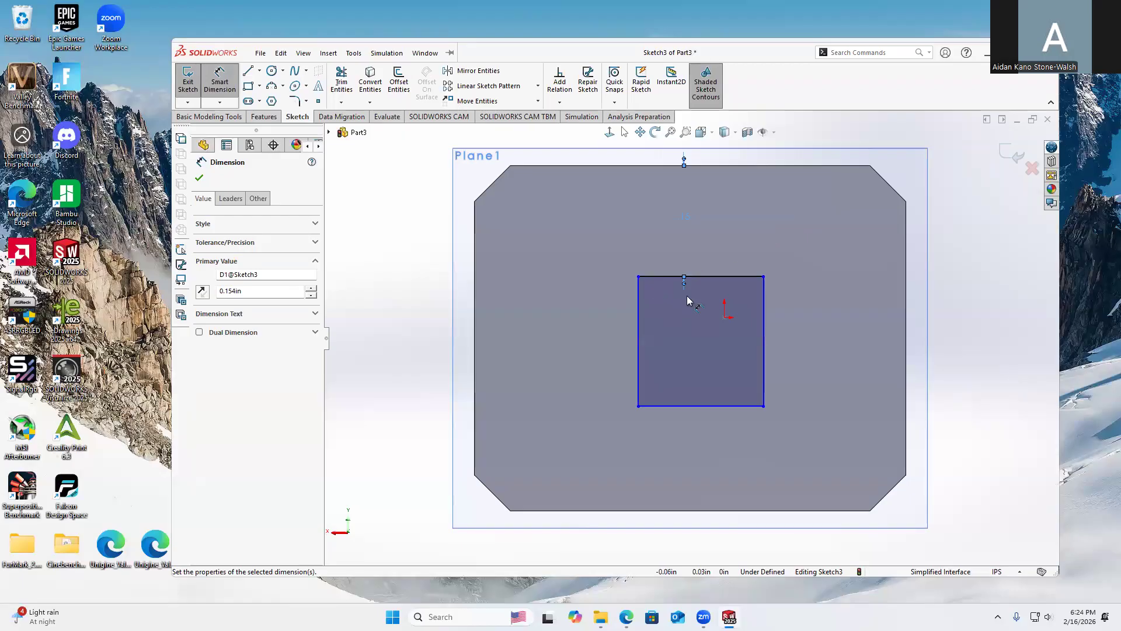
pyautogui.doubleClick(683, 220)
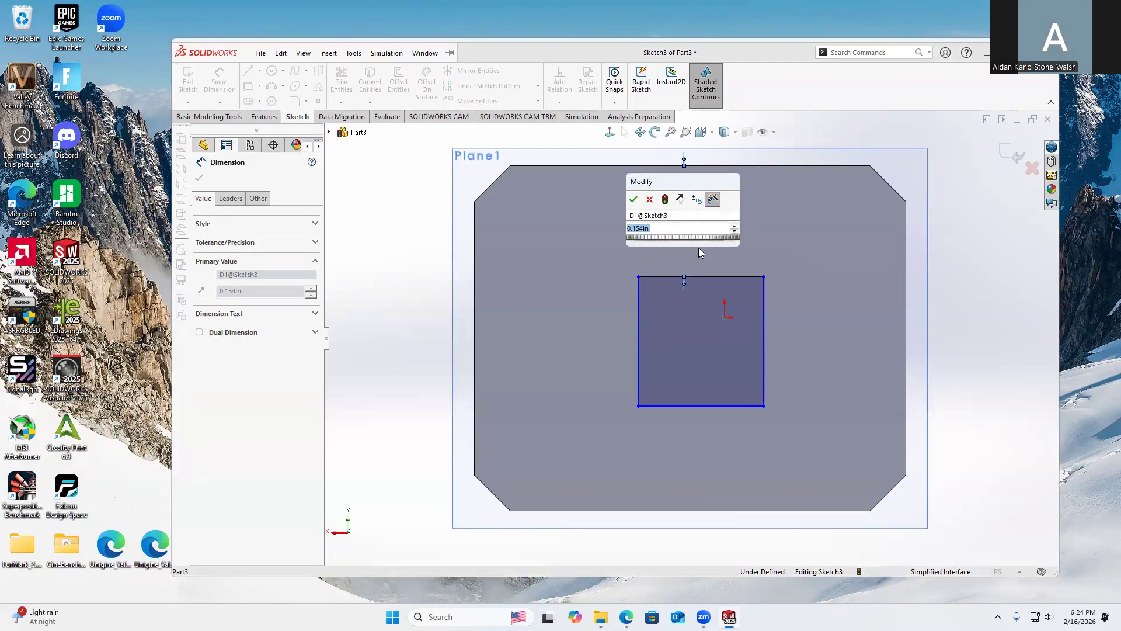
pyautogui.write('0.14')
pyautogui.press('Return')
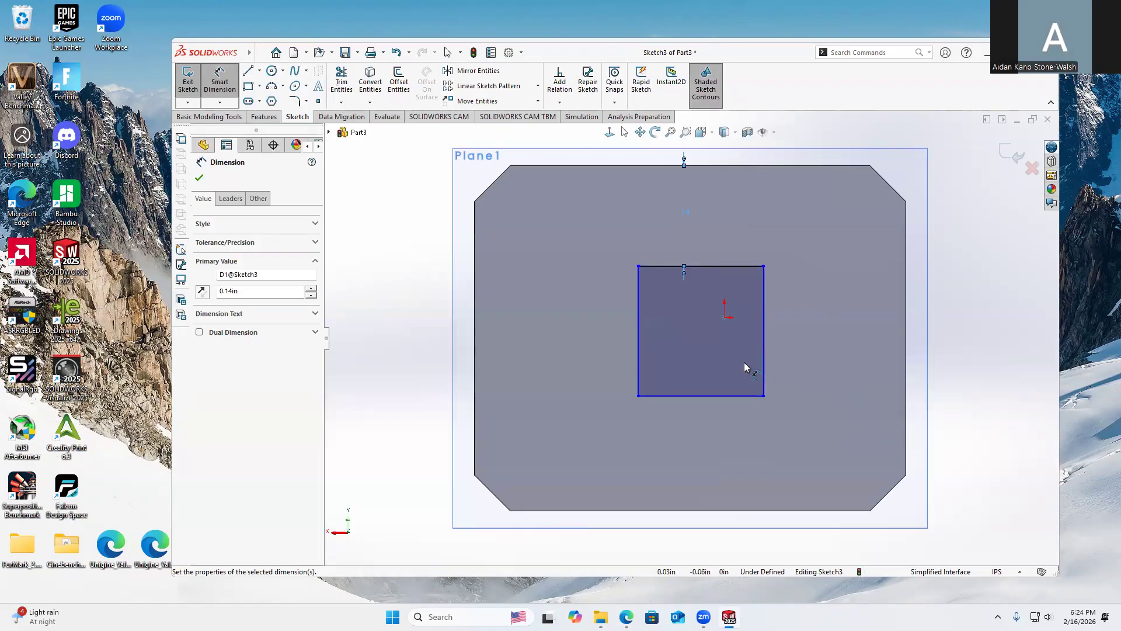
# - Dimension the distance from the rectangle's right side to the plate's right edge as 0.2 in
pyautogui.click(764, 366)
pyautogui.click(905, 406)
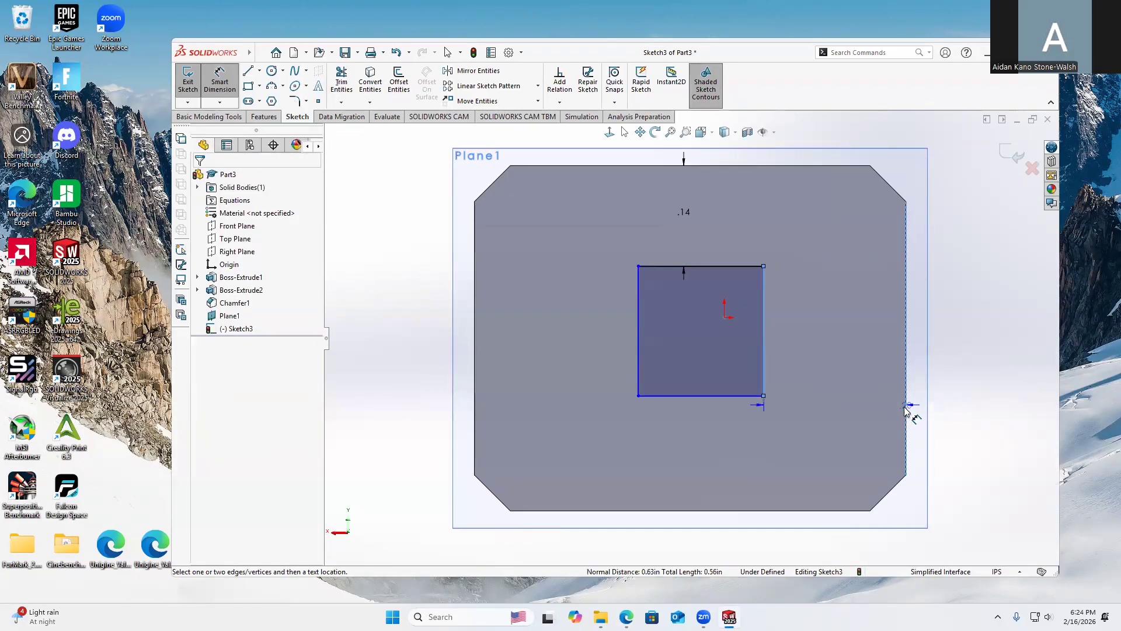
pyautogui.click(854, 440)
pyautogui.write('0.')
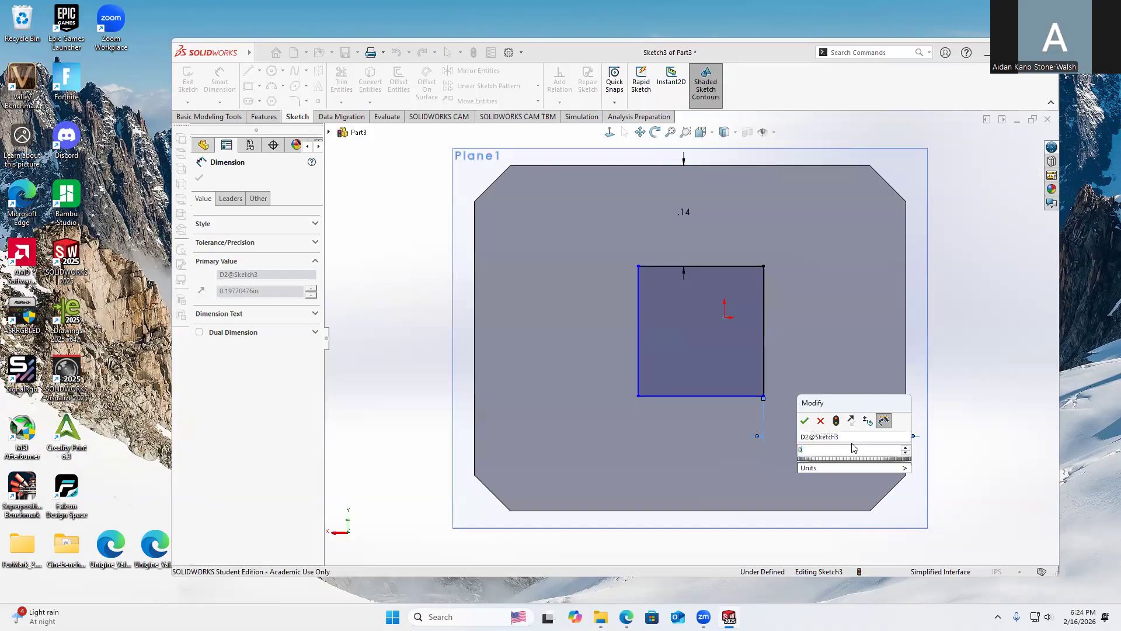
pyautogui.write('2')
pyautogui.press('Return')
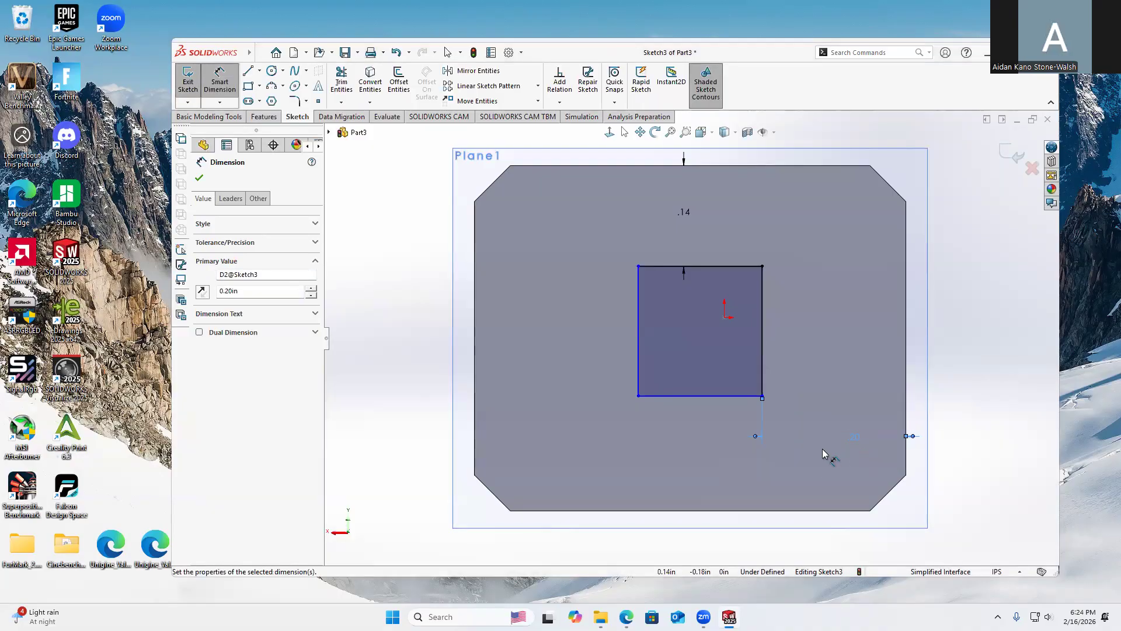
# - Dimension the rectangle's height as 20 in and its width as 0.2 in
pyautogui.click(639, 343)
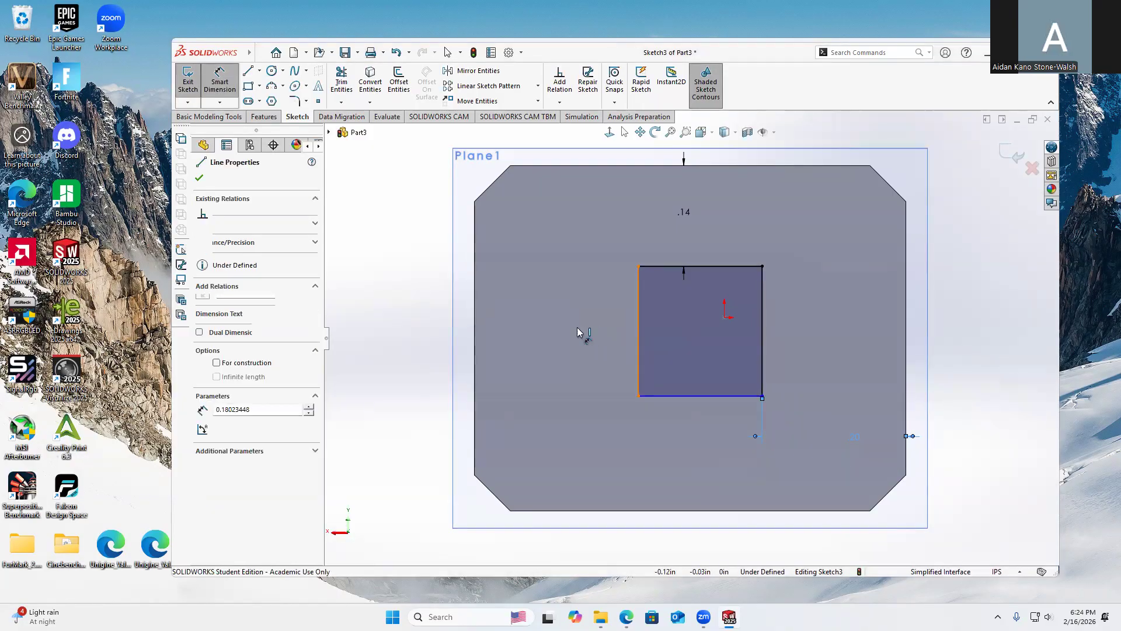
pyautogui.click(581, 332)
pyautogui.write('20')
pyautogui.press('Return')
pyautogui.click(709, 266)
pyautogui.click(713, 250)
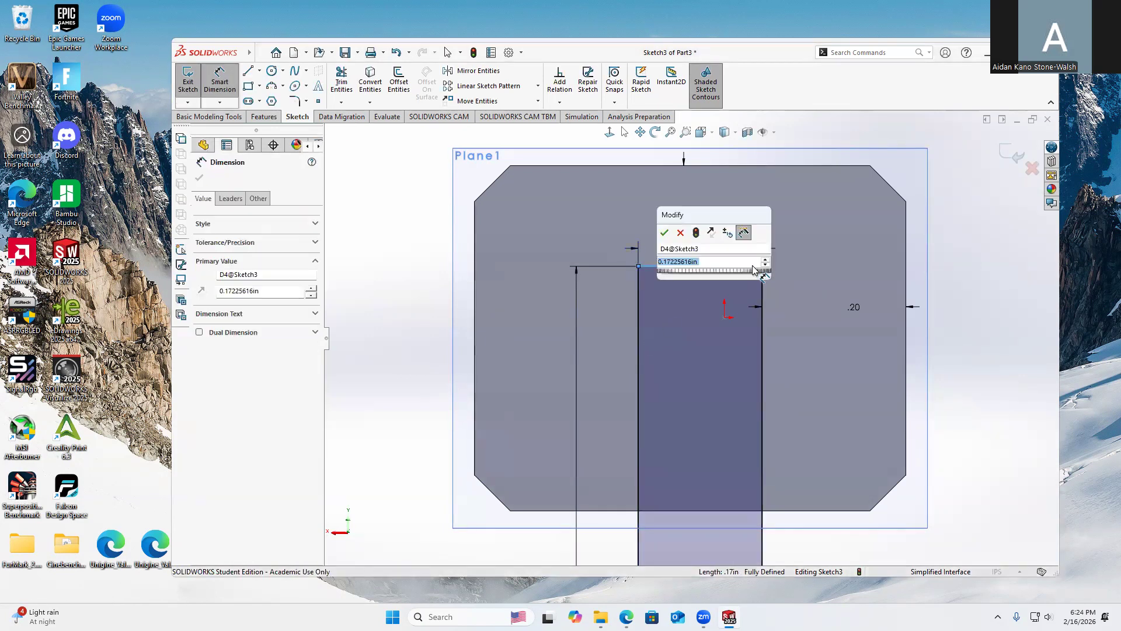
pyautogui.write('.2')
pyautogui.press('Return')
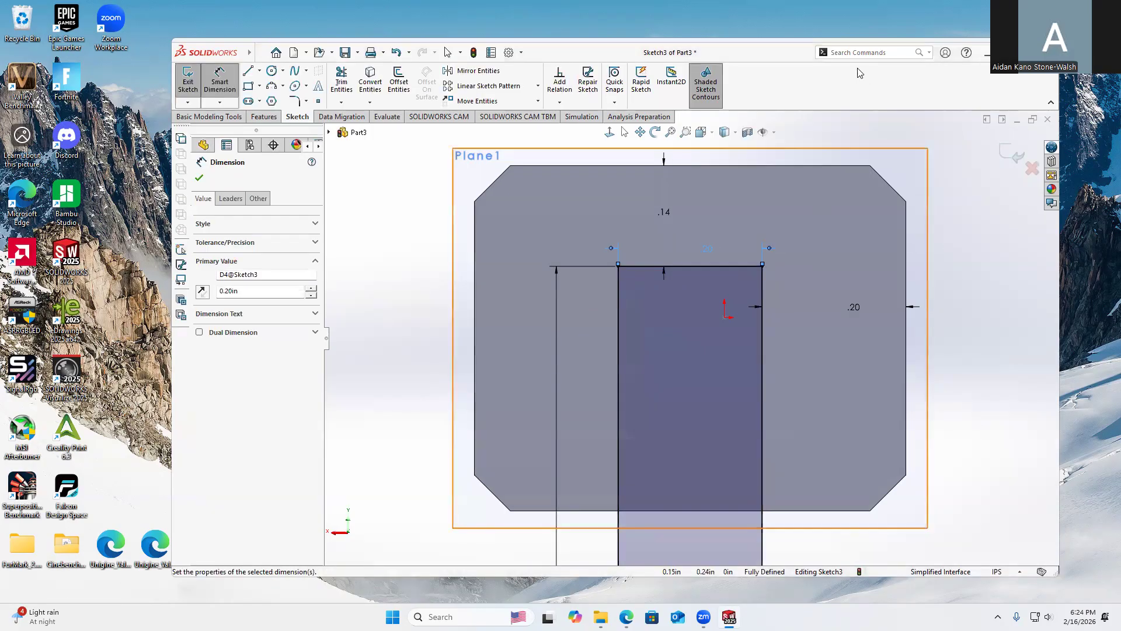
# - Change the rectangle's height dimension to 0.2 in
pyautogui.click(556, 470)
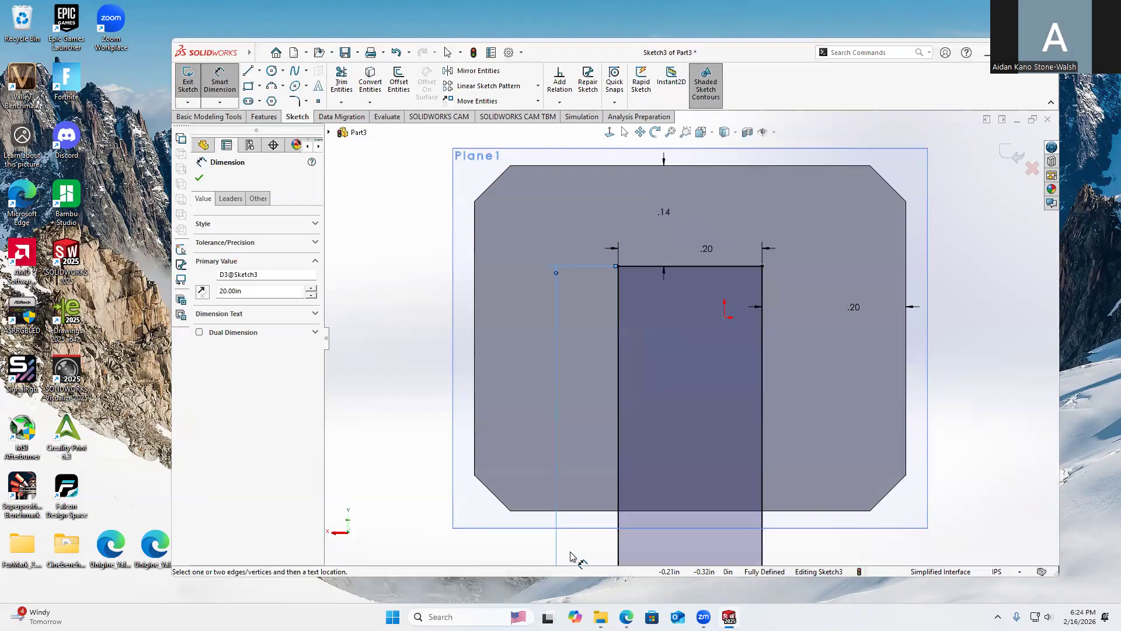
pyautogui.scroll(10, 575, 555)
pyautogui.scroll(8, 704, 540)
pyautogui.scroll(-2, 693, 507)
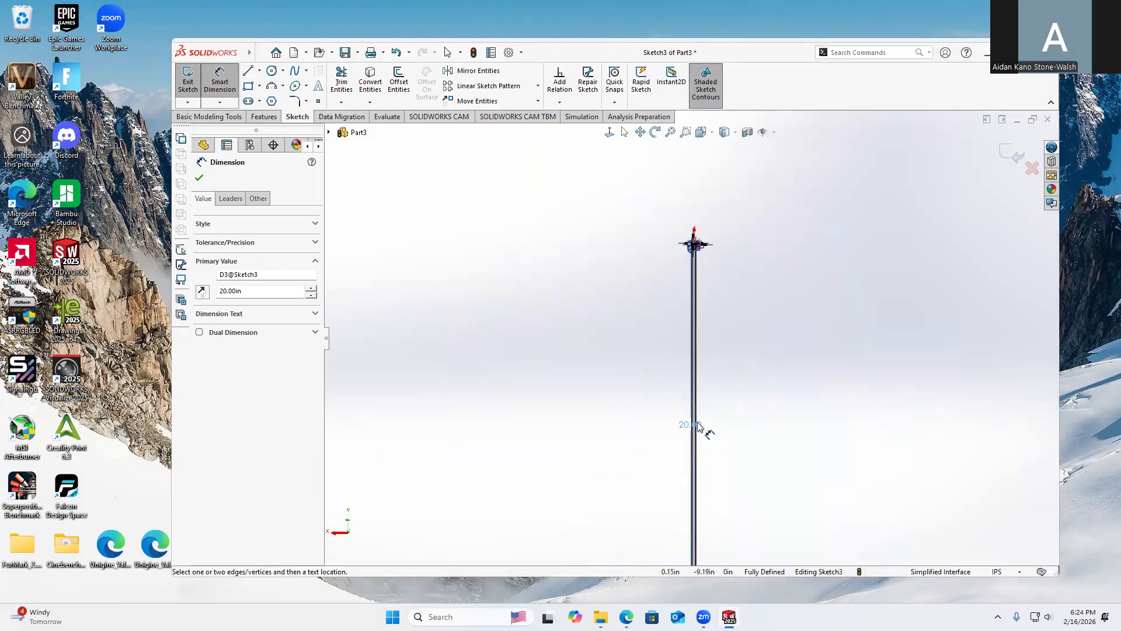
pyautogui.doubleClick(690, 425)
pyautogui.write('0.2')
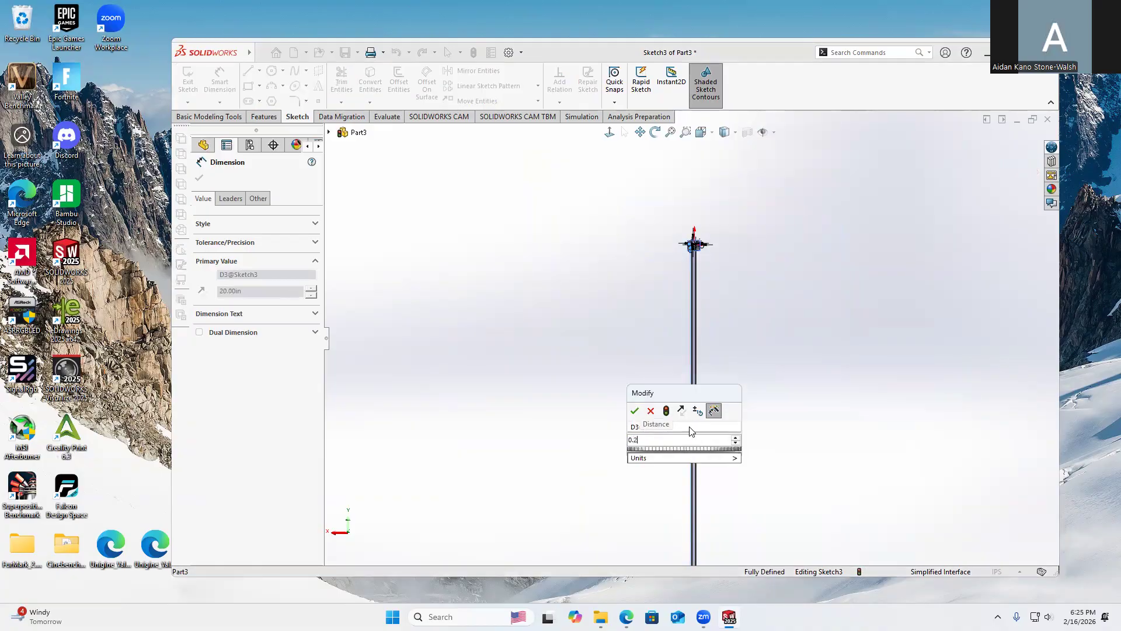
pyautogui.press('Return')
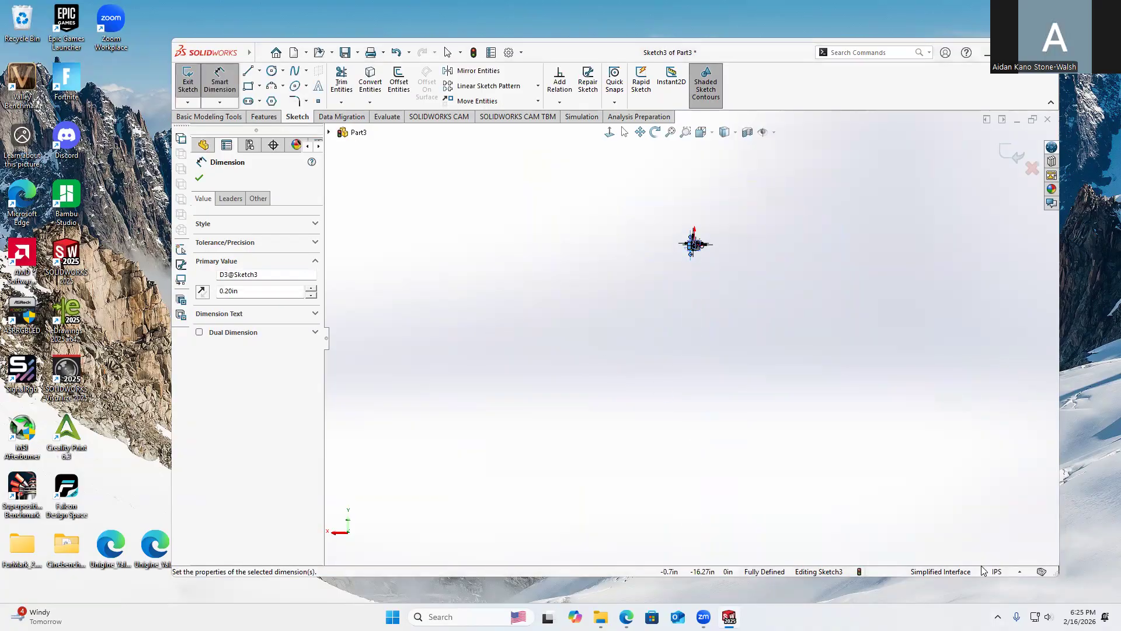
# - Draw a circle about 0.15 in in diameter near the centre of the square
pyautogui.scroll(5, 716, 269)
pyautogui.scroll(-4, 702, 341)
pyautogui.moveTo(702, 341); pyautogui.dragTo(727, 387, button='middle')
pyautogui.scroll(-5, 728, 387)
pyautogui.scroll(-4, 669, 221)
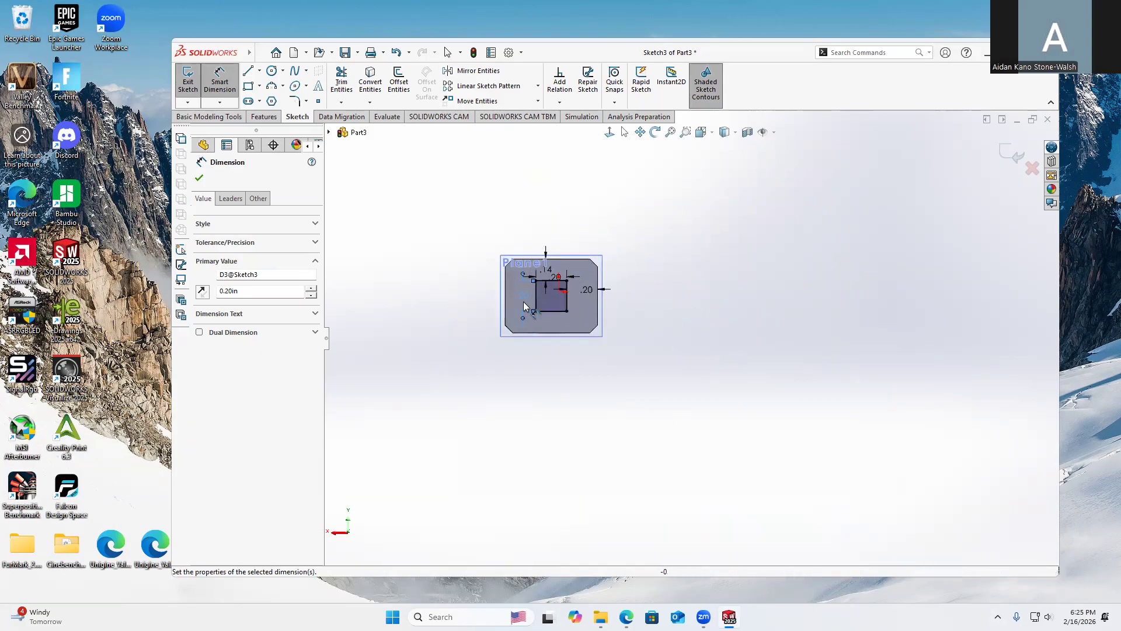
pyautogui.scroll(-5, 498, 289)
pyautogui.scroll(-4, 707, 339)
pyautogui.moveTo(303, 57)
pyautogui.click(272, 71)
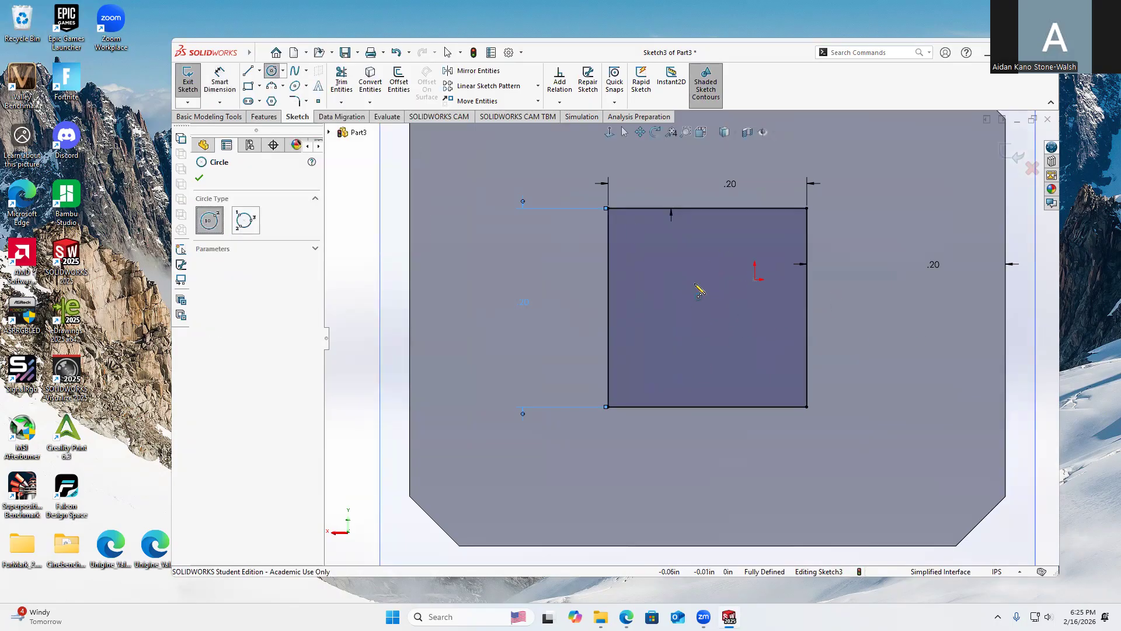
pyautogui.click(709, 307)
pyautogui.click(760, 359)
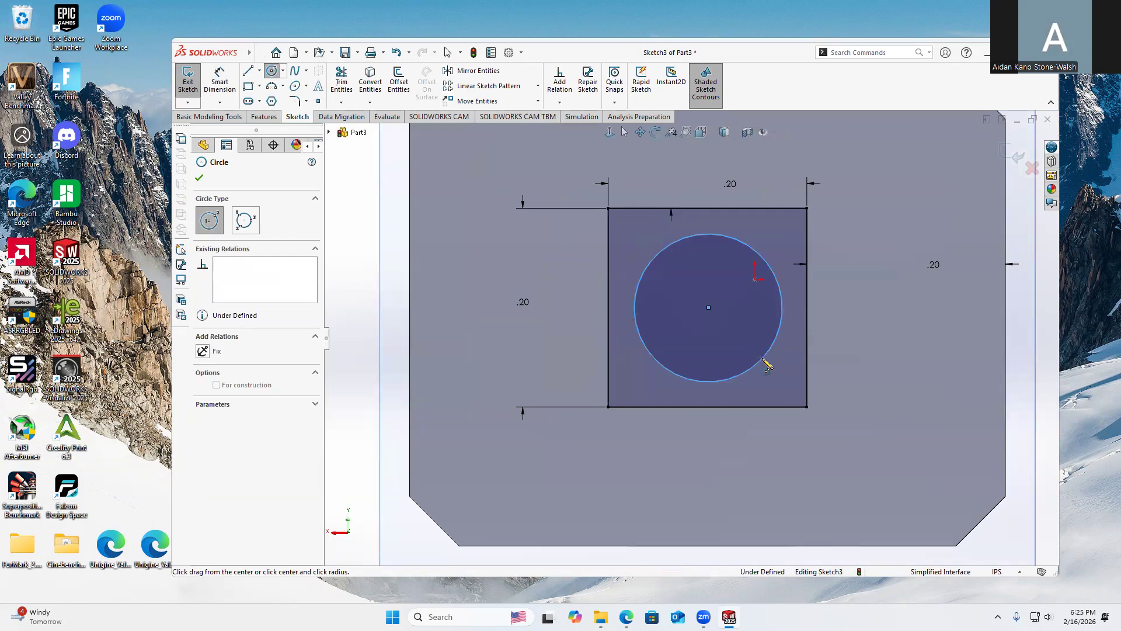
# - Dimension the circle's diameter as 0.2 in
pyautogui.click(220, 81)
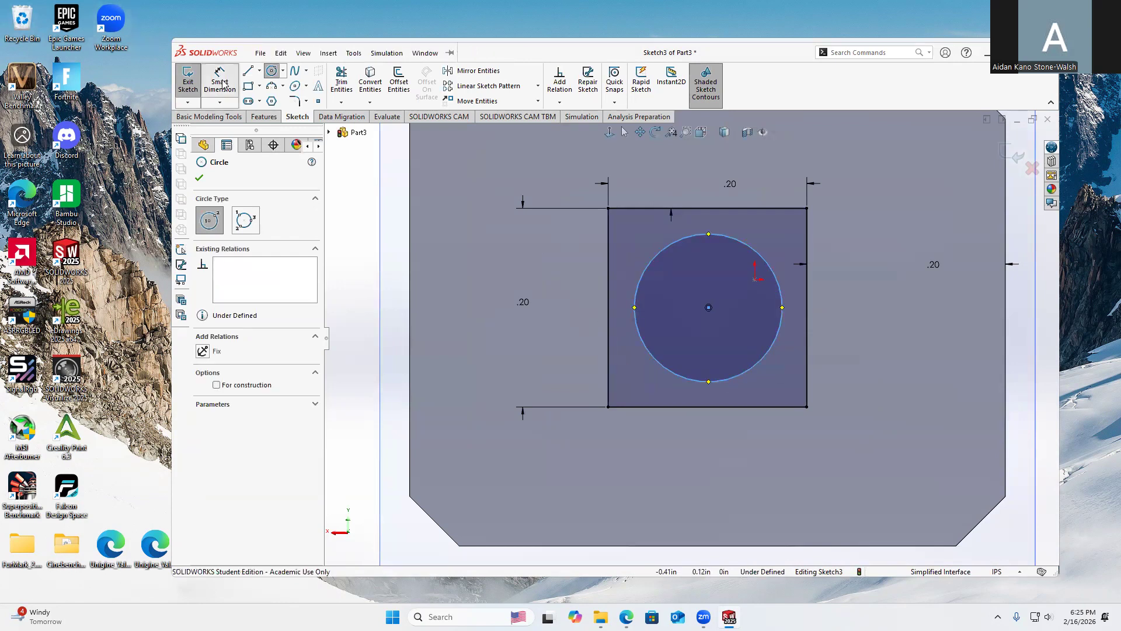
pyautogui.click(779, 294)
pyautogui.click(944, 322)
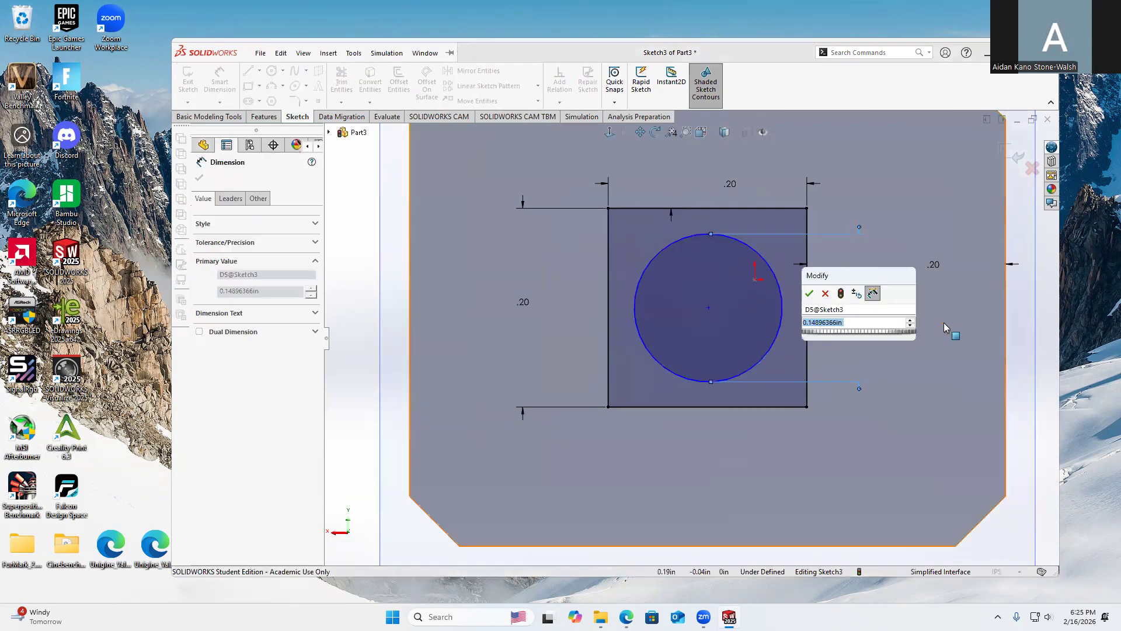
pyautogui.write('0.2')
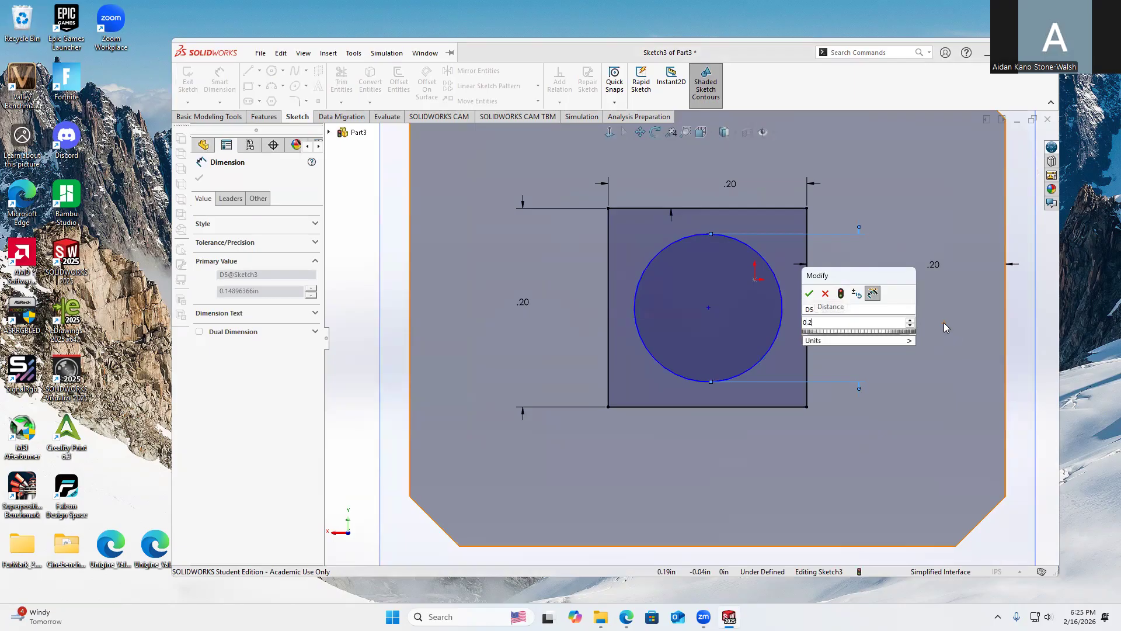
pyautogui.press('Return')
# - Add a tangent relation between the circle and the square's top edge
pyautogui.rightClick(440, 258)
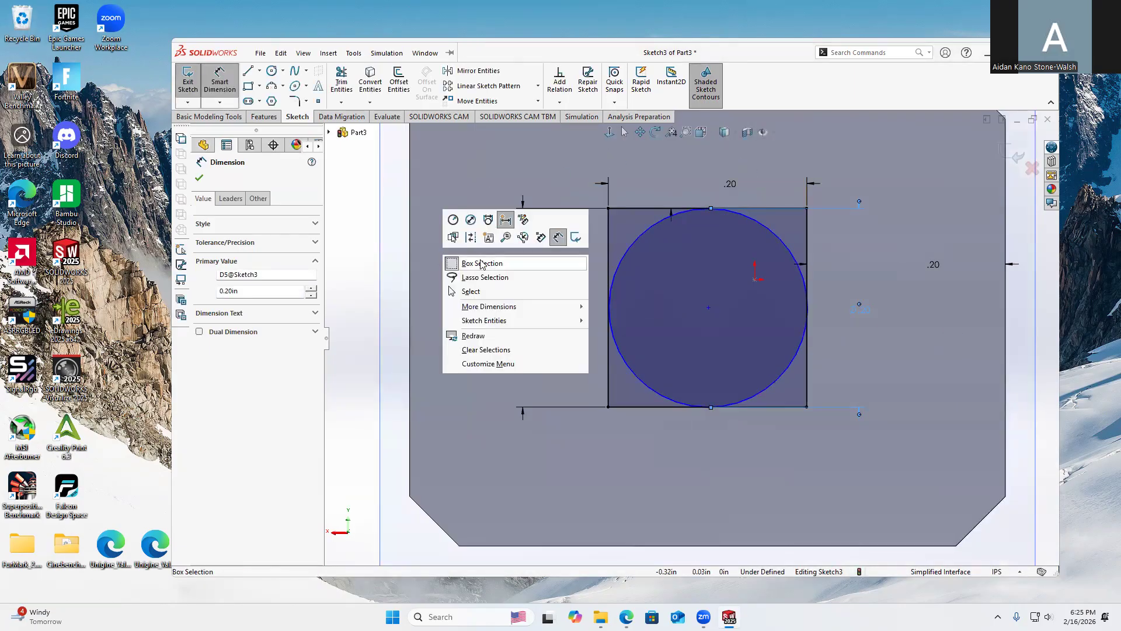
pyautogui.click(473, 292)
pyautogui.click(748, 215)
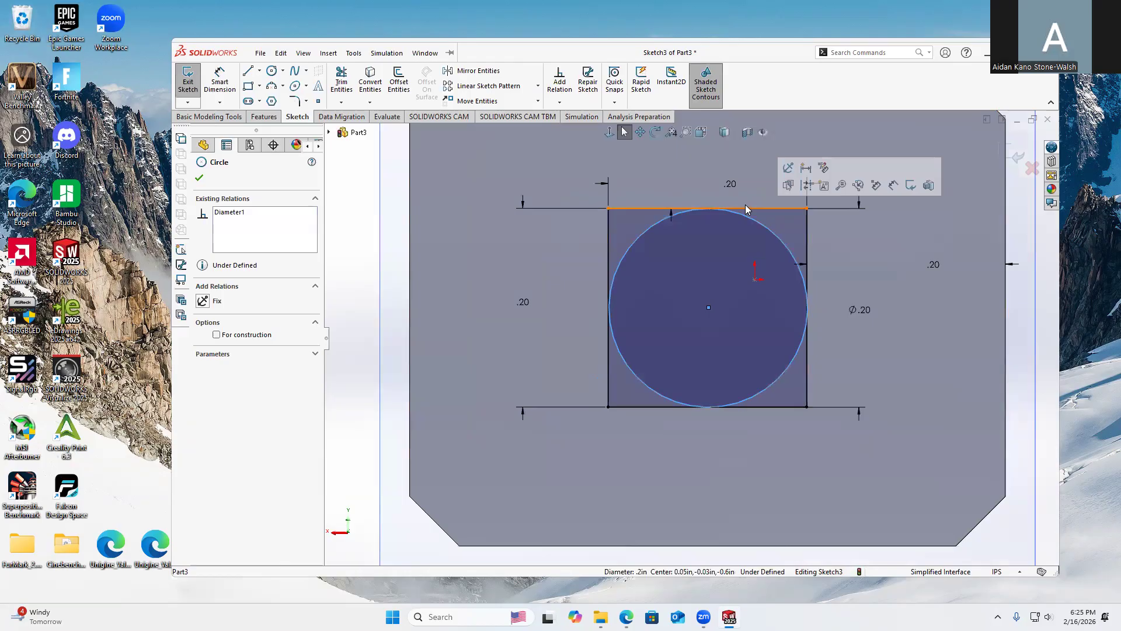
pyautogui.keyDown('ctrl'); pyautogui.click(747, 209); pyautogui.keyUp('ctrl')
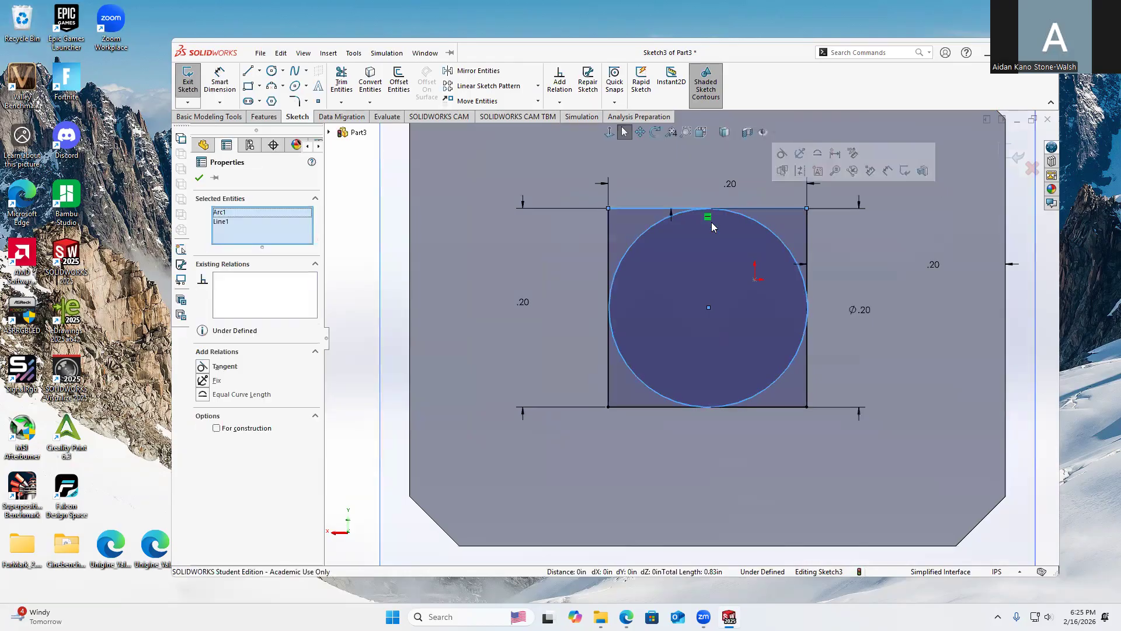
pyautogui.click(205, 368)
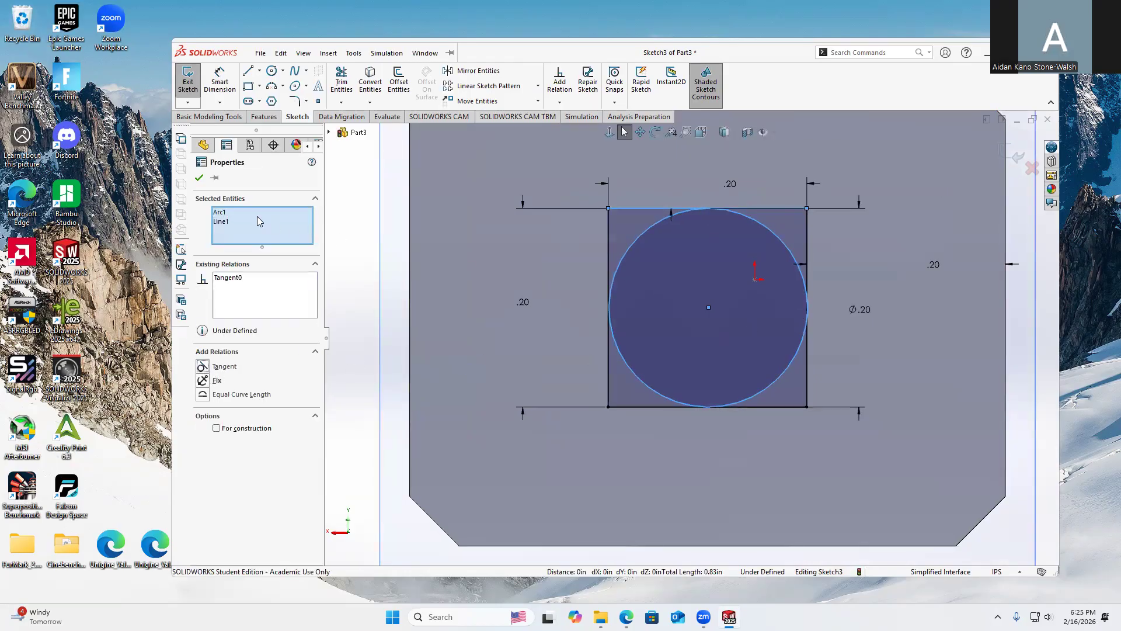
# - Clear the selection and shift the circle sideways along the square's top edge, past the square's left side
pyautogui.click(920, 371)
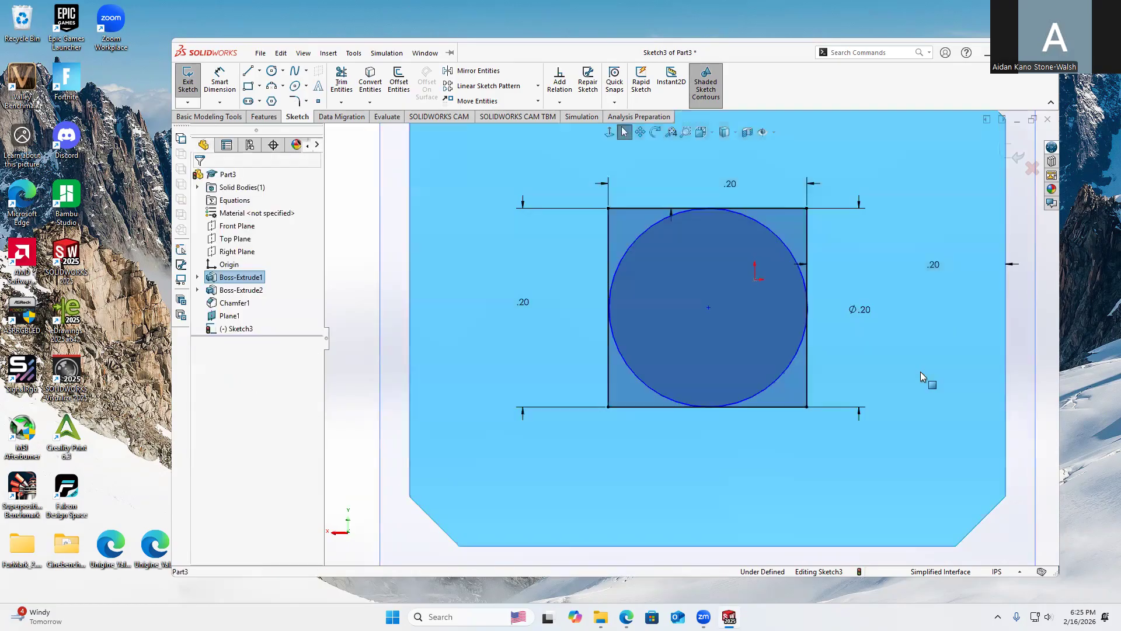
pyautogui.click(1048, 471)
pyautogui.moveTo(671, 340)
pyautogui.mouseDown()
pyautogui.moveTo(658, 344)
pyautogui.moveTo(678, 327)
pyautogui.moveTo(708, 329)
pyautogui.moveTo(655, 322)
pyautogui.mouseUp()
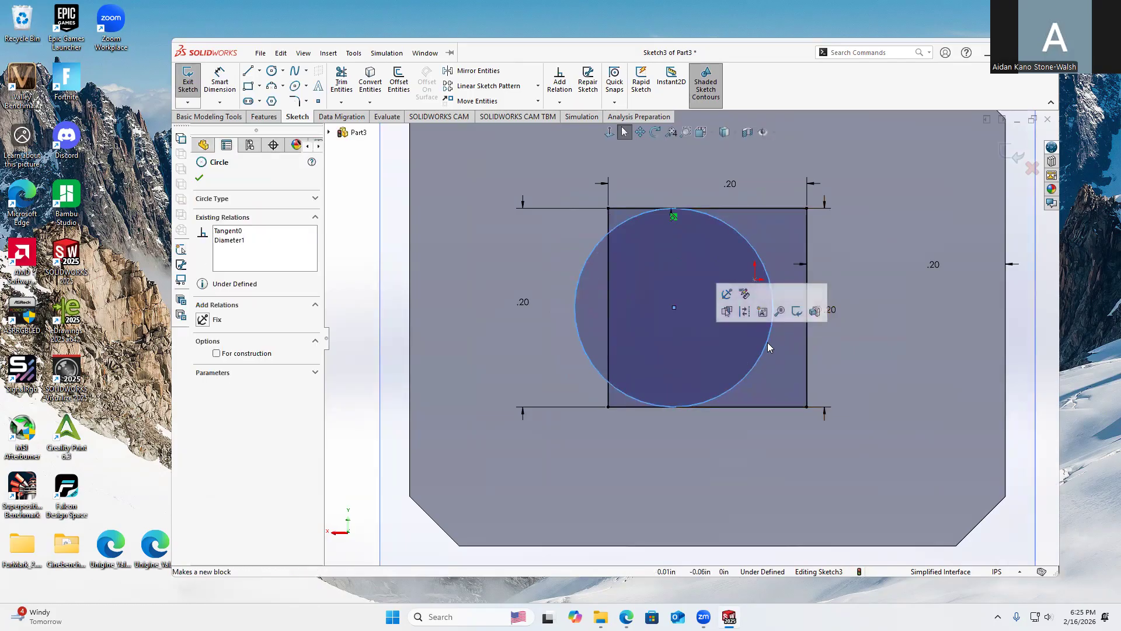
# - Add a tangent relation between the circle and the square's right-hand edge, then clear the selection
pyautogui.click(807, 336)
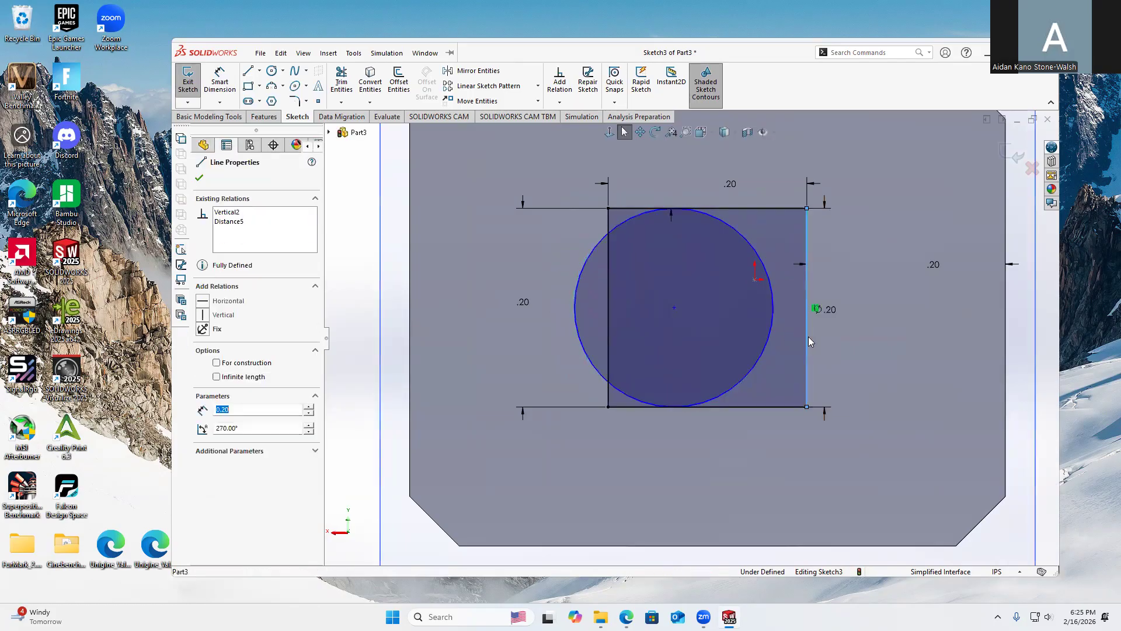
pyautogui.keyDown('ctrl'); pyautogui.click(767, 341); pyautogui.keyUp('ctrl')
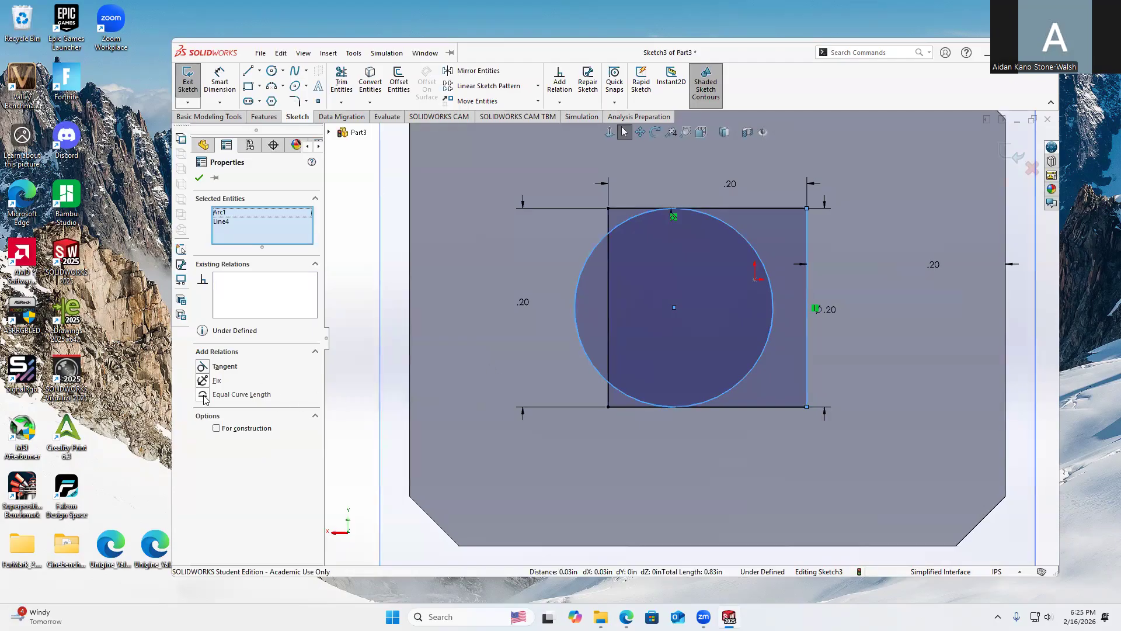
pyautogui.click(216, 366)
pyautogui.click(758, 500)
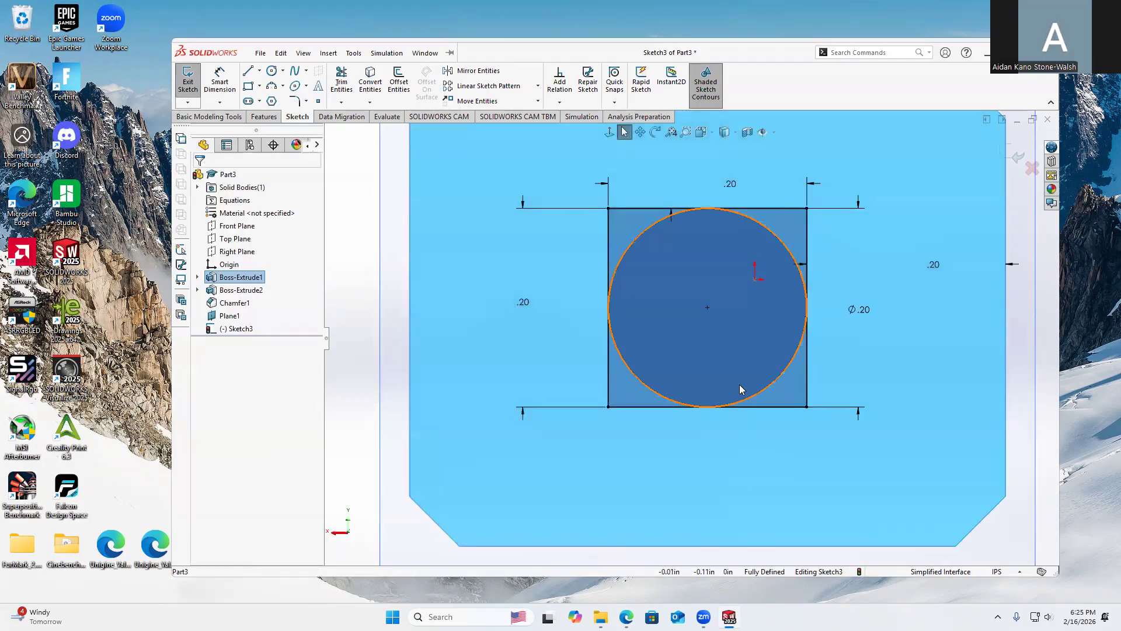
pyautogui.click(916, 383)
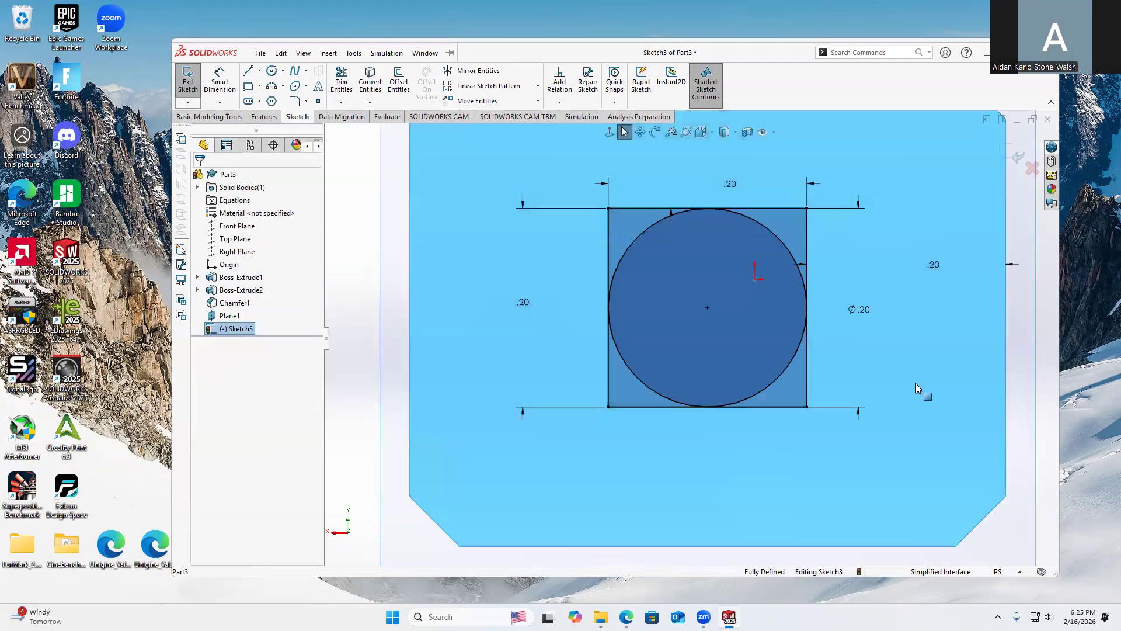
pyautogui.click(1043, 376)
# - Exit the sketch containing the square and its inscribed circle
pyautogui.scroll(4, 883, 357)
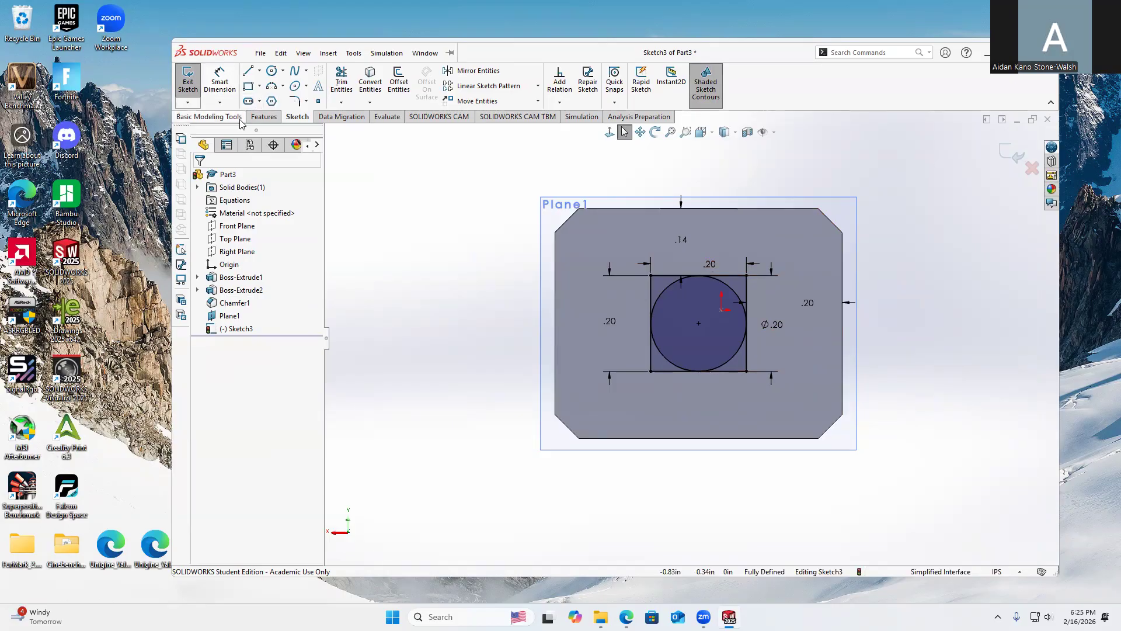
pyautogui.moveTo(790, 292); pyautogui.dragTo(754, 308, button='middle')
pyautogui.click(266, 117)
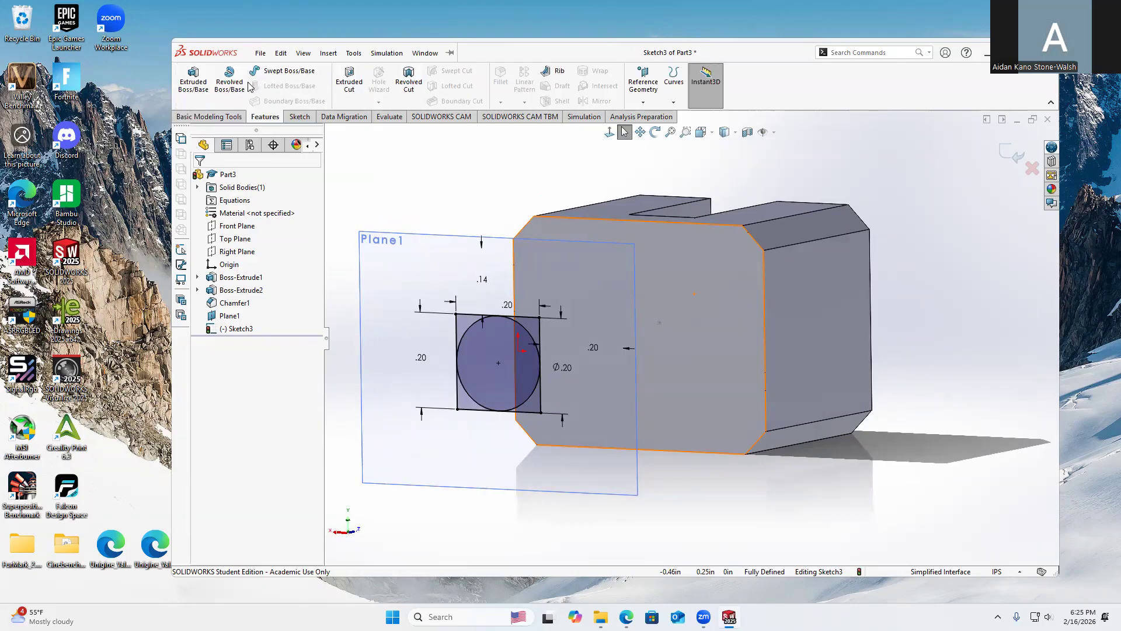
pyautogui.click(301, 117)
pyautogui.click(188, 82)
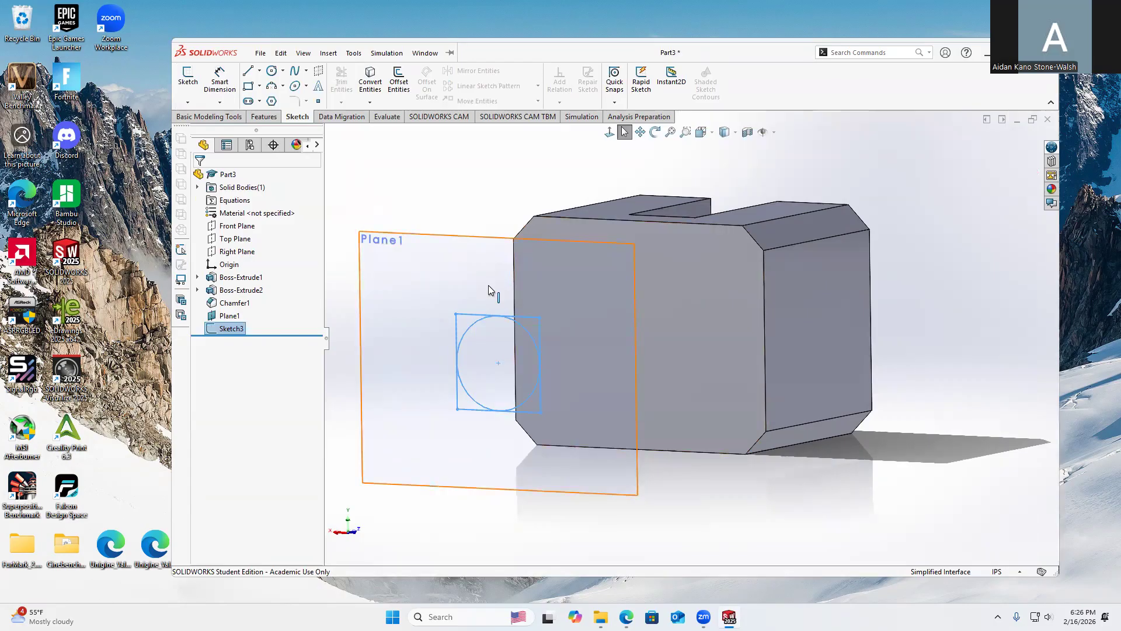
pyautogui.click(337, 410)
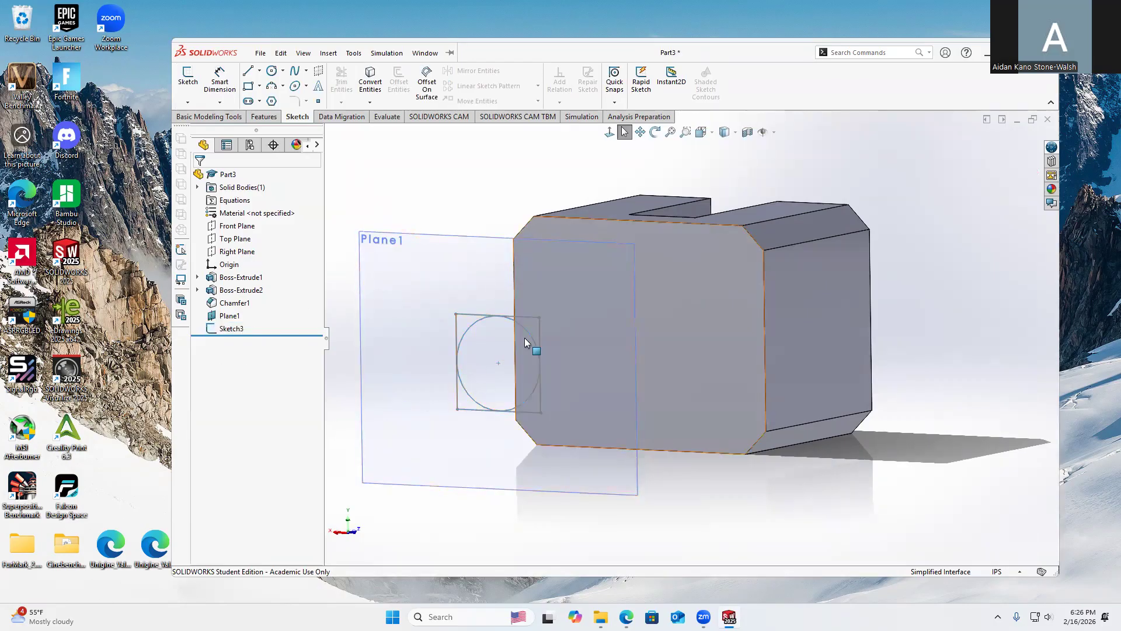
# - Set up a lofted boss using the closed circle on the offset plane and the block's back face as profiles
pyautogui.doubleClick(521, 327)
pyautogui.click(520, 330)
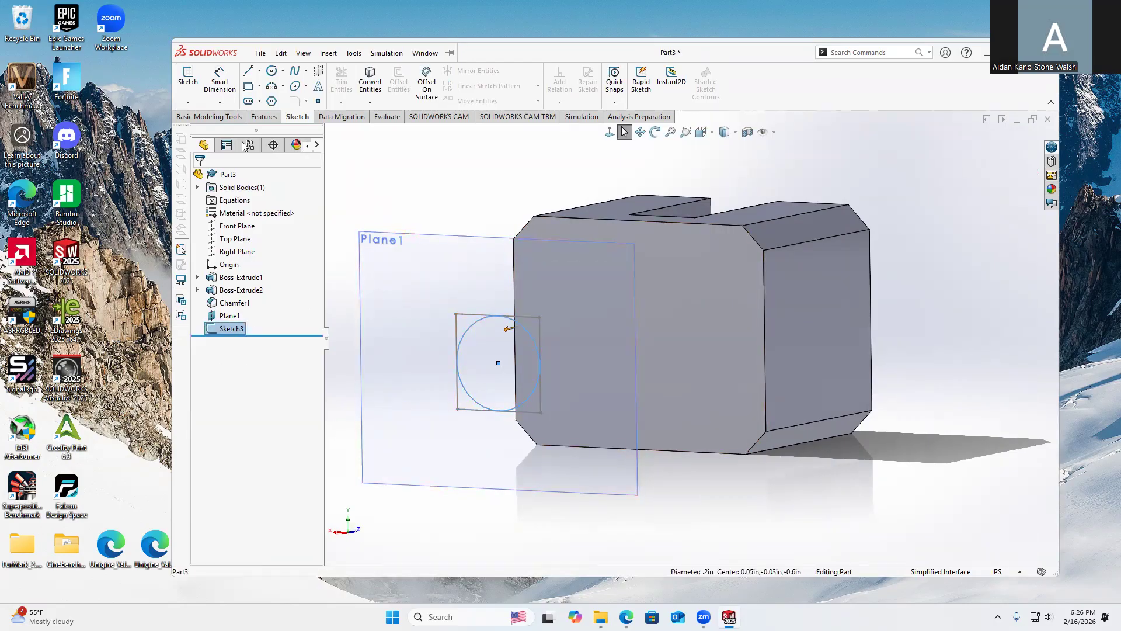
pyautogui.click(263, 117)
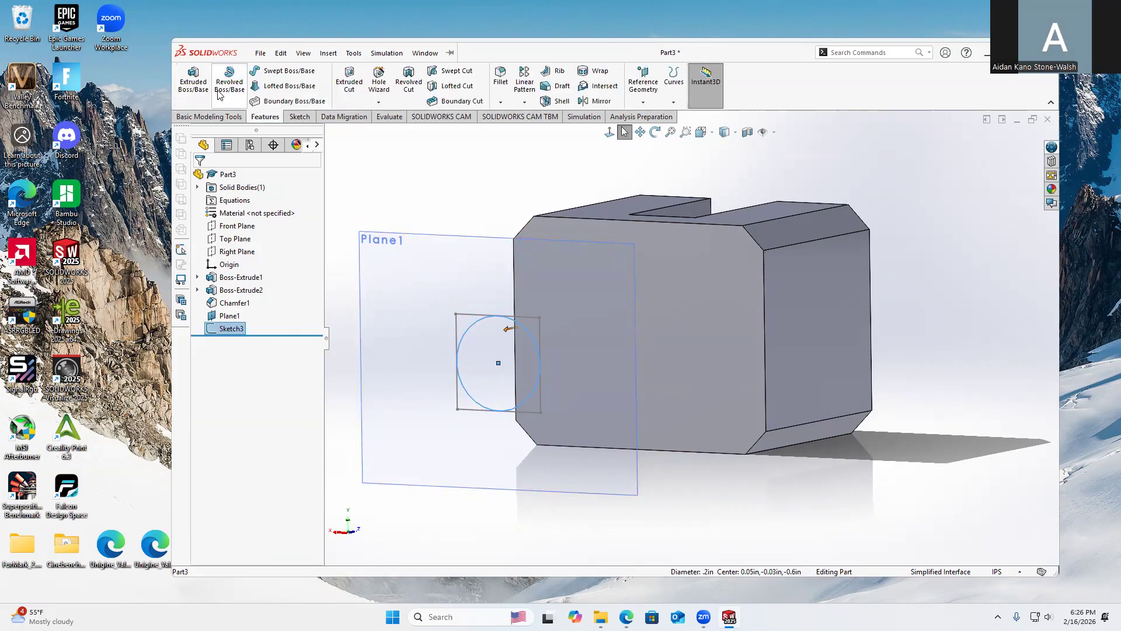
pyautogui.click(284, 86)
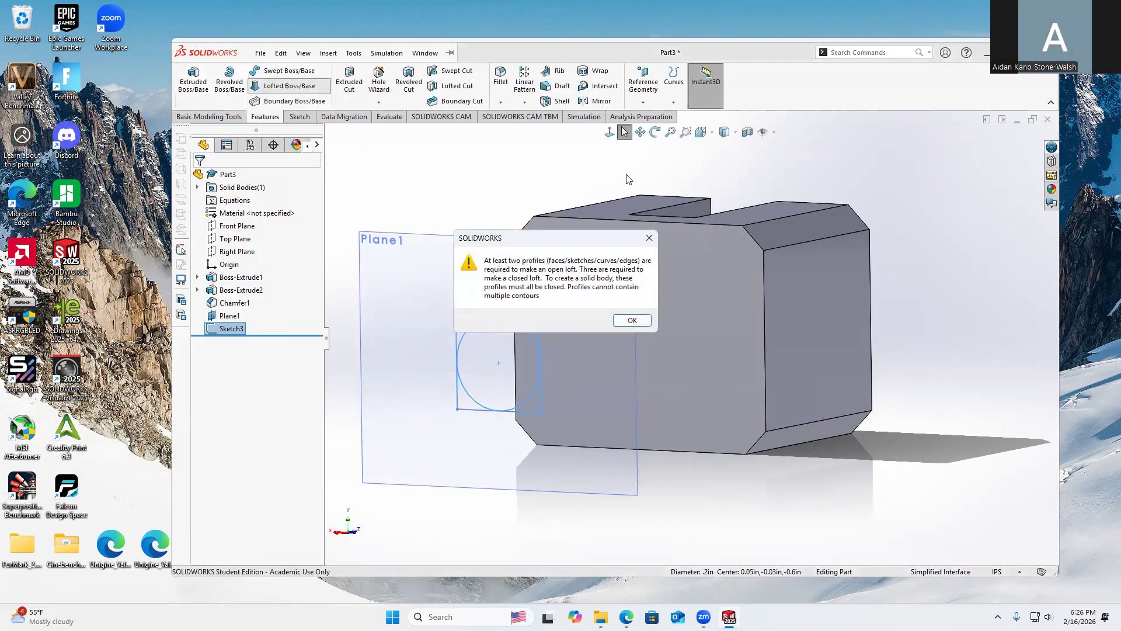
pyautogui.click(633, 321)
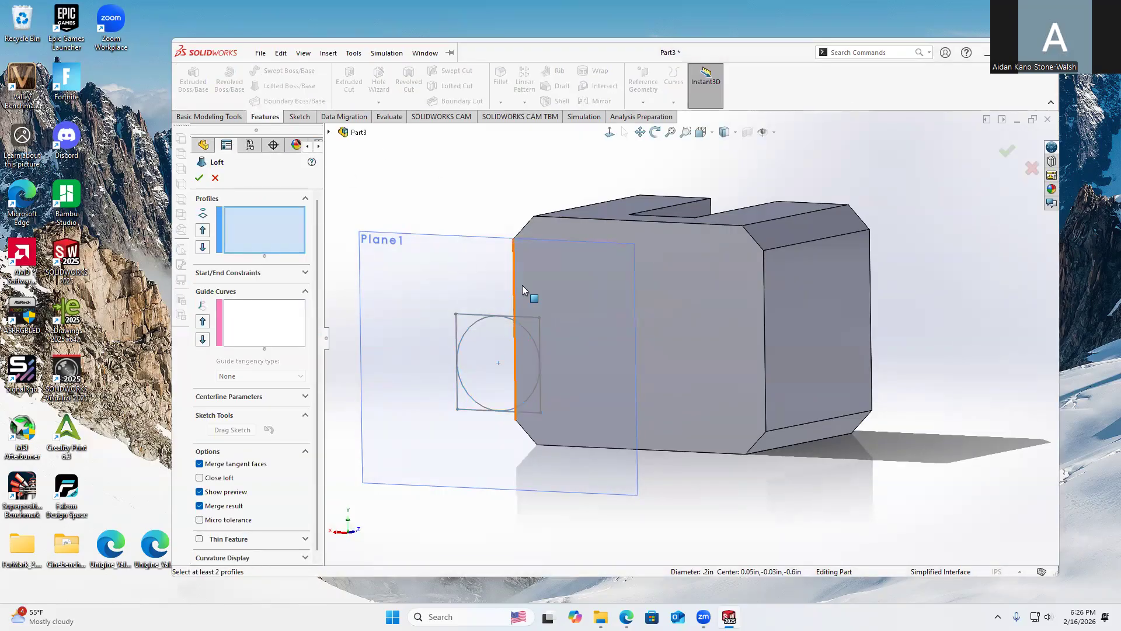
pyautogui.click(529, 336)
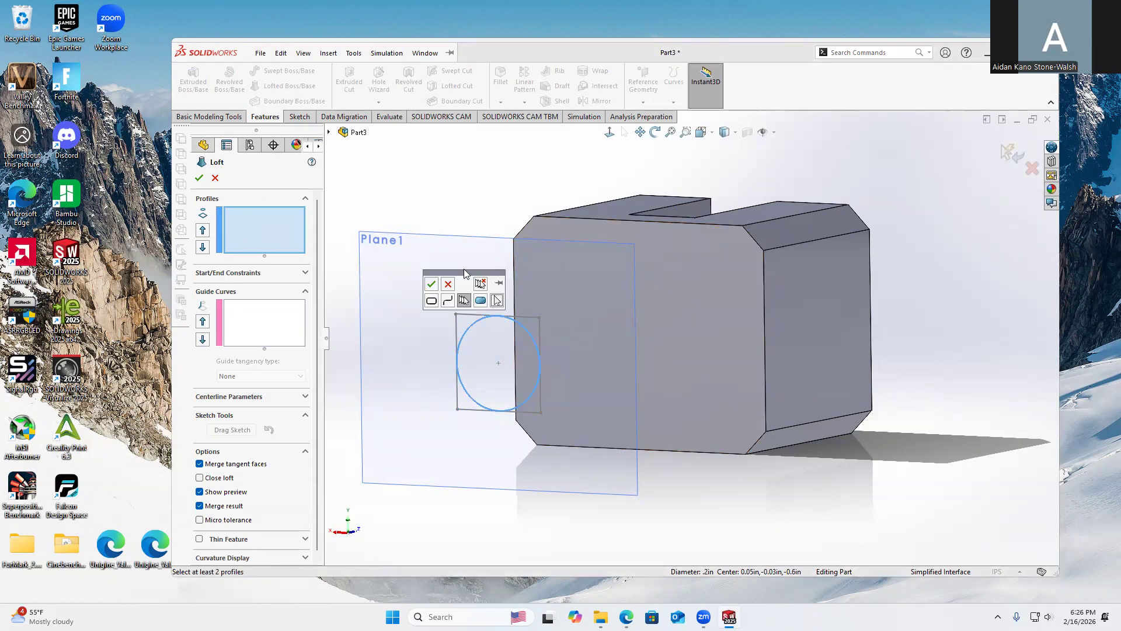
pyautogui.click(431, 284)
pyautogui.click(740, 282)
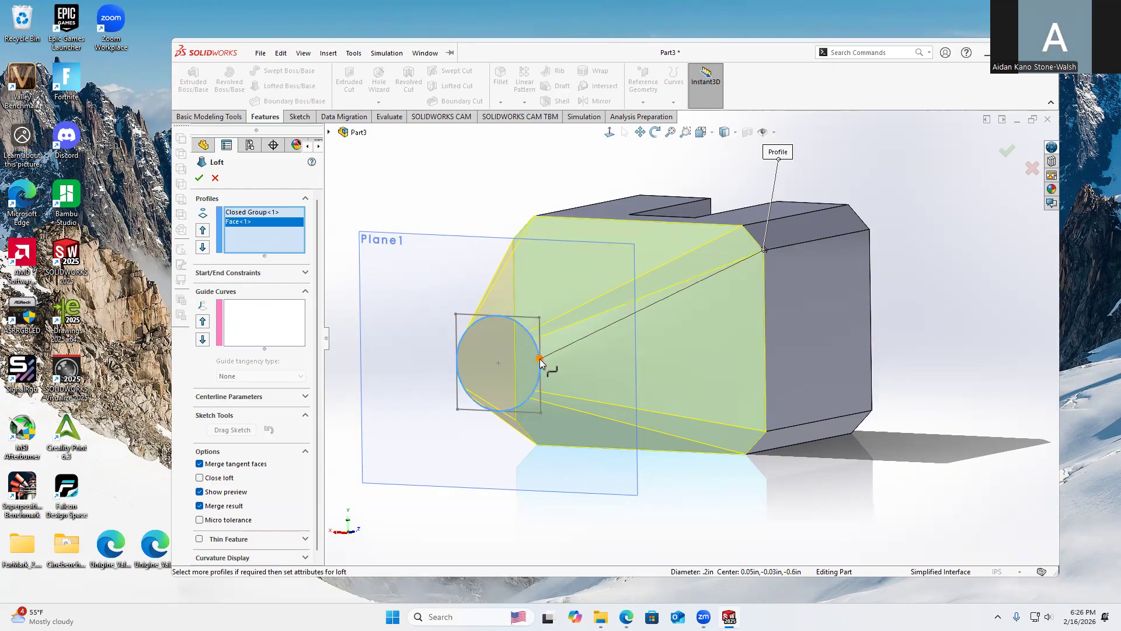
# - Shift the loft's connector point to the upper right of the circle and complete the loft
pyautogui.moveTo(522, 405); pyautogui.dragTo(530, 336)
pyautogui.moveTo(757, 472); pyautogui.dragTo(618, 304, button='middle')
pyautogui.moveTo(618, 301); pyautogui.dragTo(620, 306)
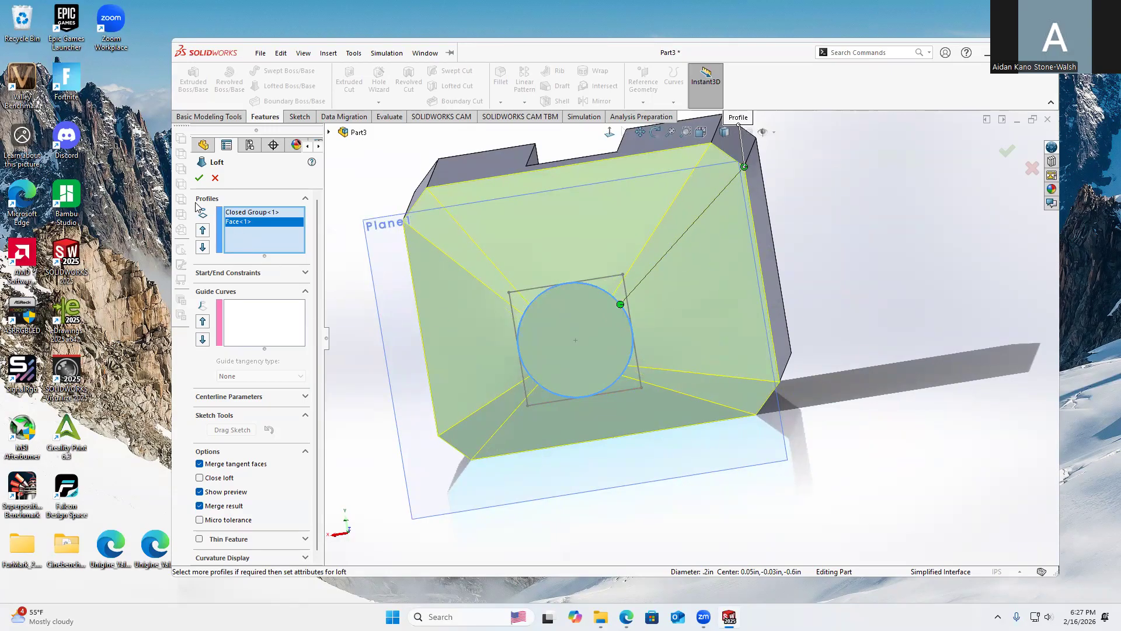
pyautogui.click(200, 178)
# - Start a new sketch on the loft's circular end face
pyautogui.moveTo(785, 473); pyautogui.dragTo(758, 486, button='middle')
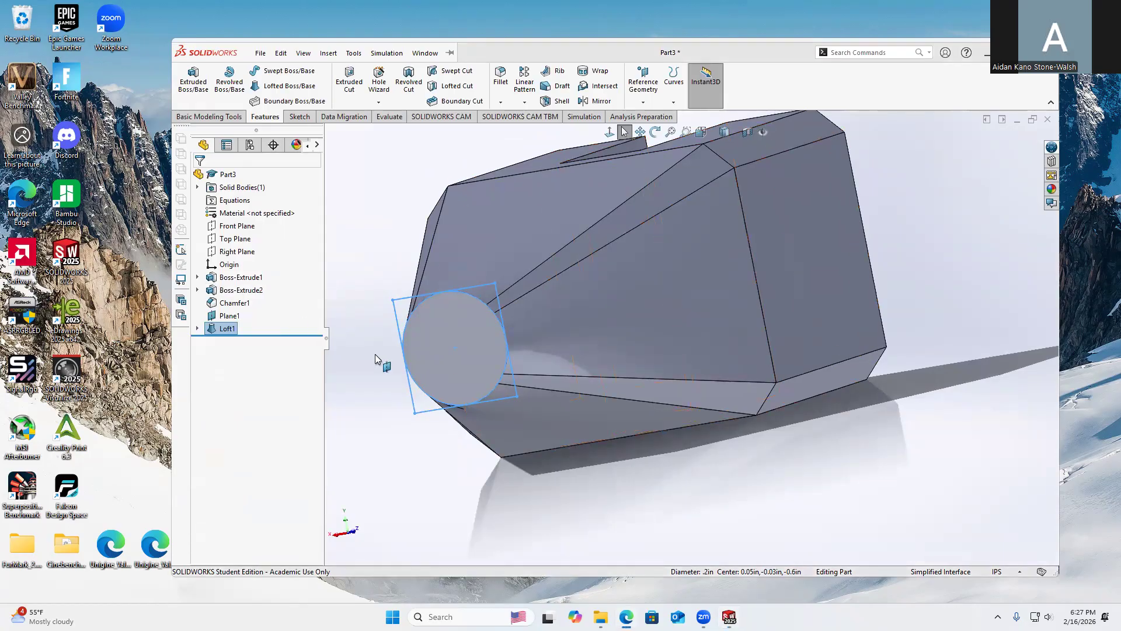
pyautogui.click(420, 345)
pyautogui.click(303, 53)
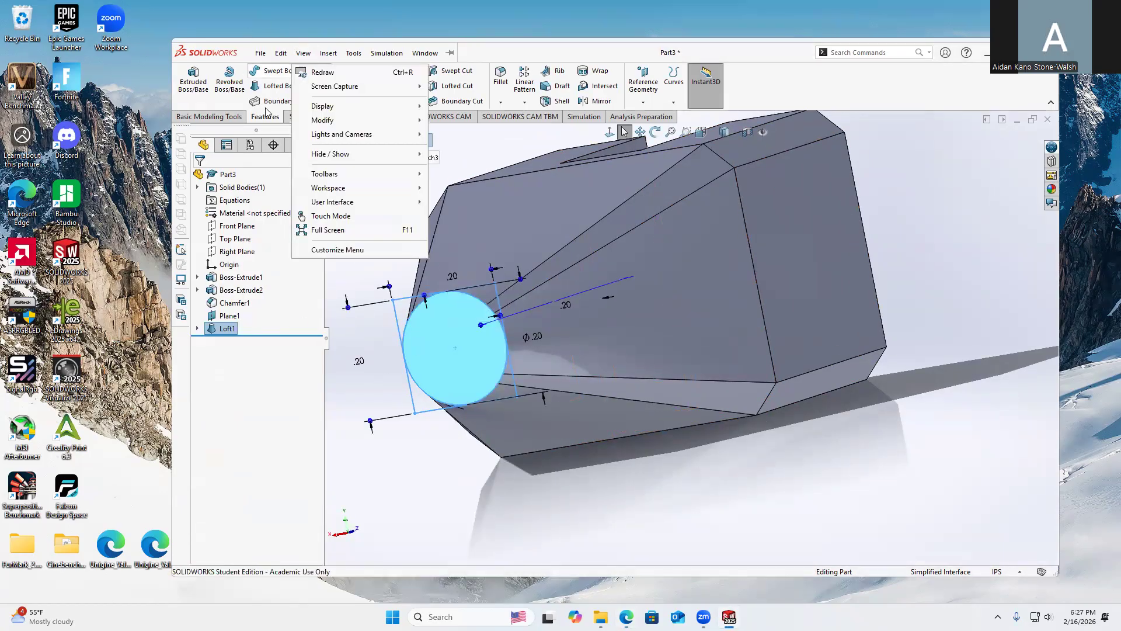
pyautogui.click(288, 117)
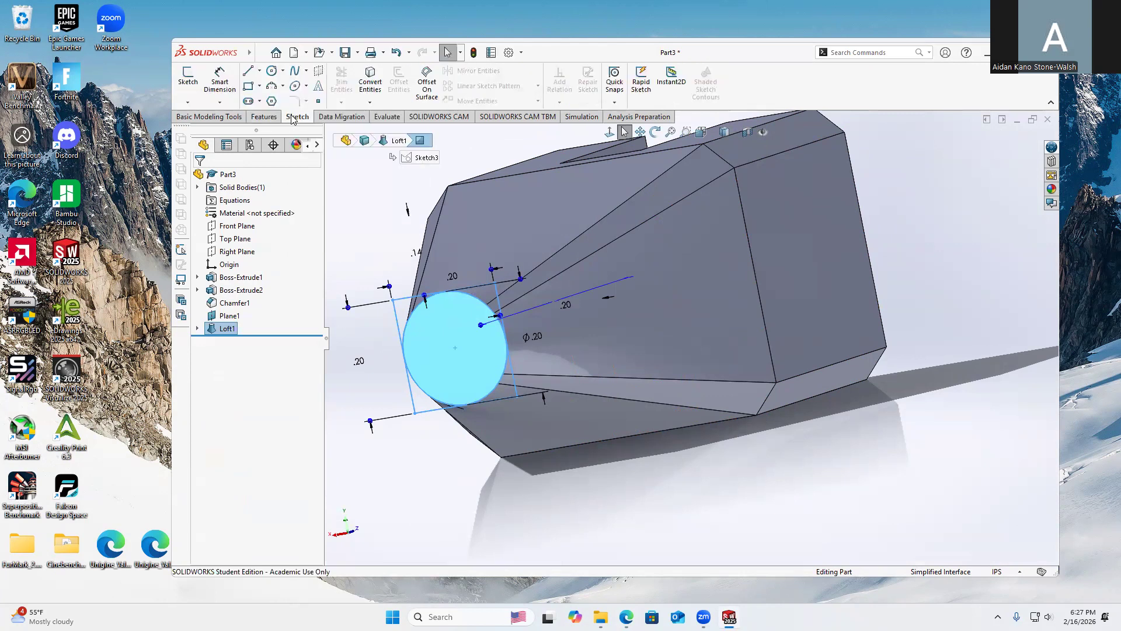
pyautogui.click(188, 80)
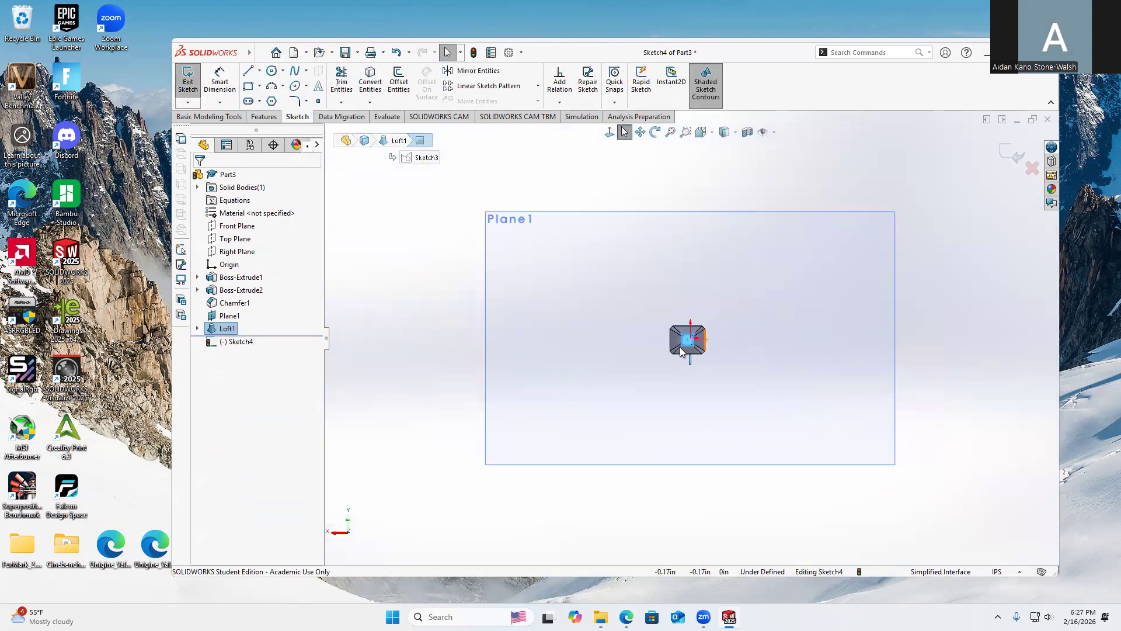
pyautogui.scroll(-4, 753, 340)
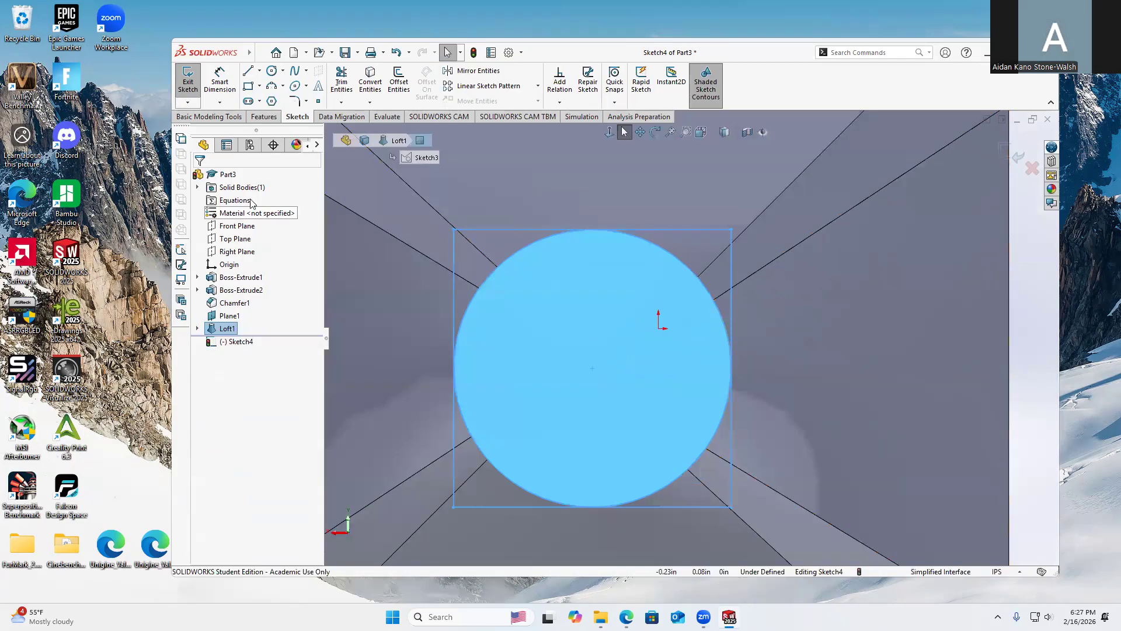
# - Draw a circle about 0.11 in in diameter, concentric with the loft's circular end face
pyautogui.click(303, 53)
pyautogui.click(272, 71)
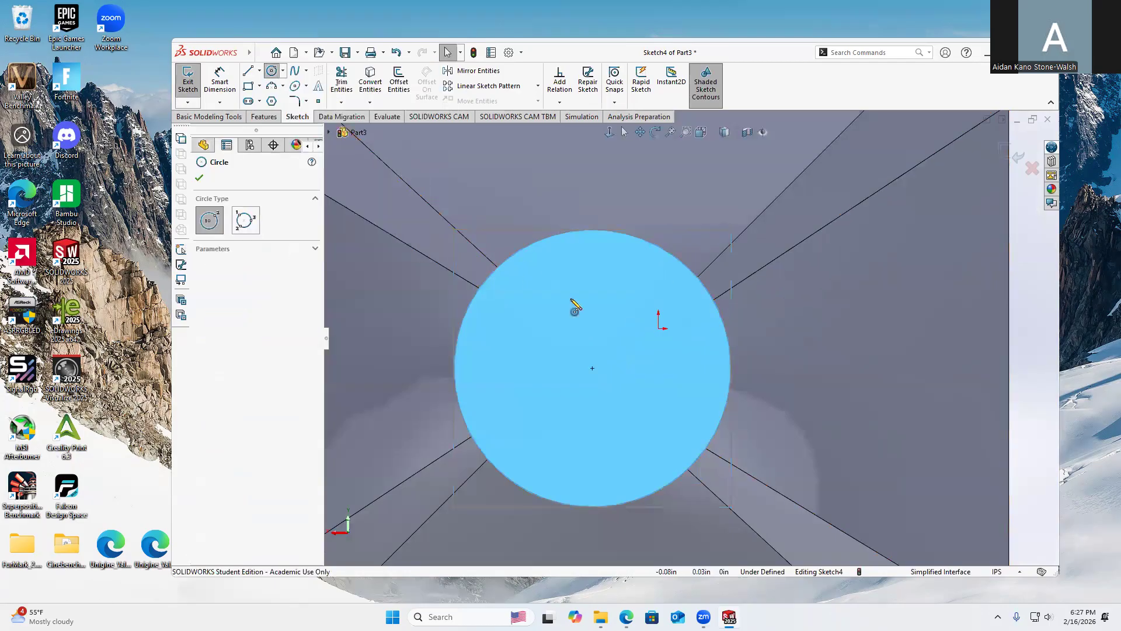
pyautogui.click(592, 368)
pyautogui.click(670, 401)
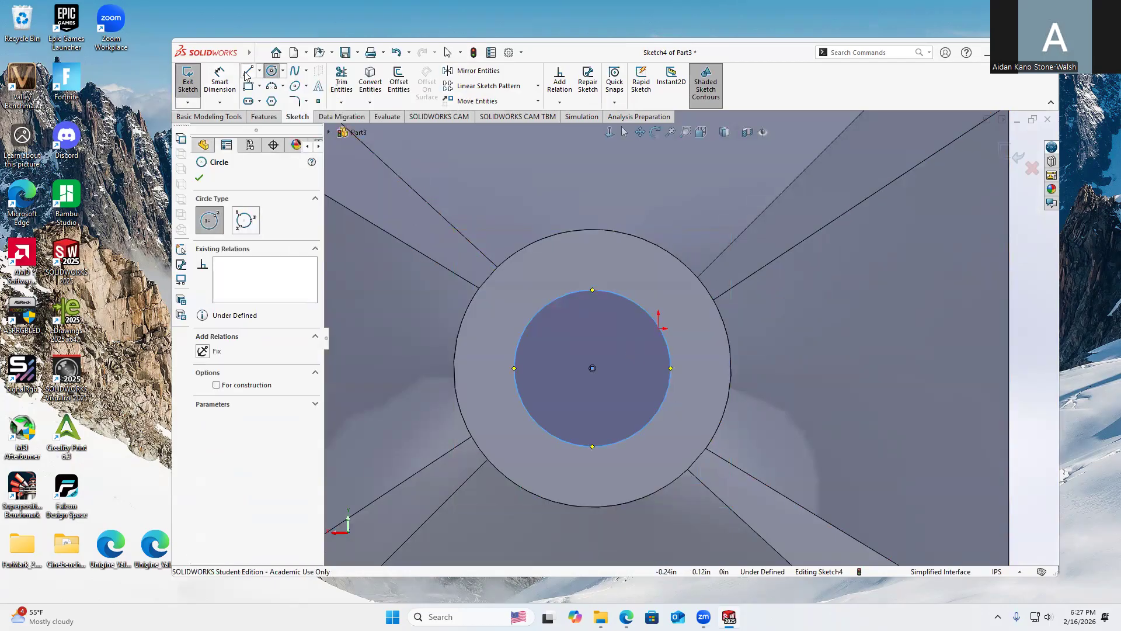
# - Draw a chord about 0.11 in long across the upper part of the small circle
pyautogui.press('l')
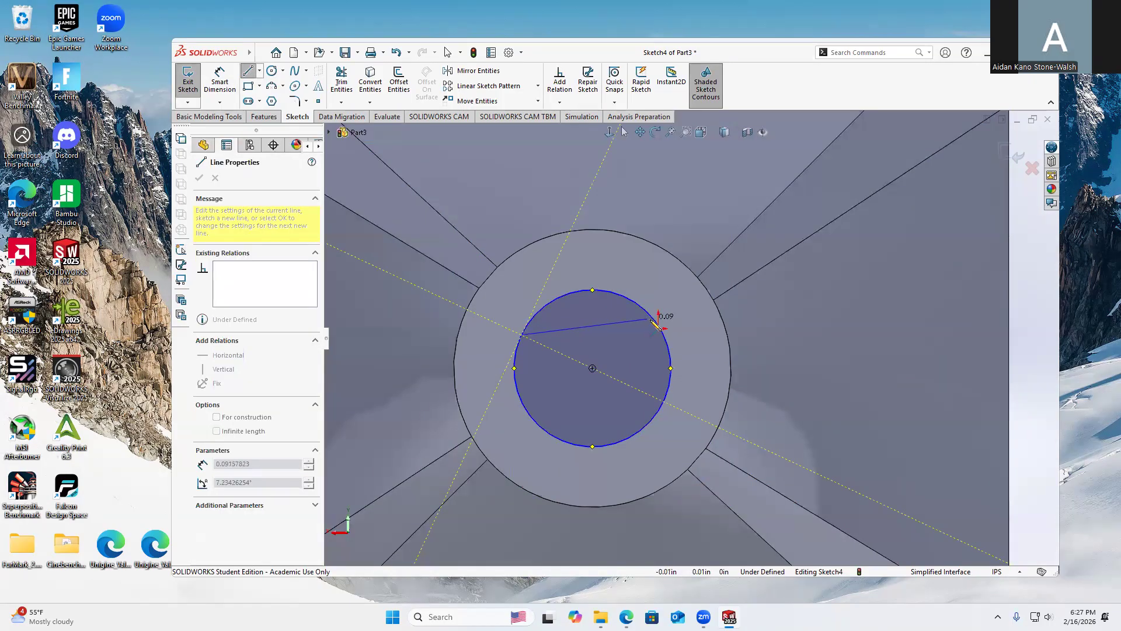
pyautogui.click(666, 340)
pyautogui.rightClick(495, 366)
pyautogui.click(526, 375)
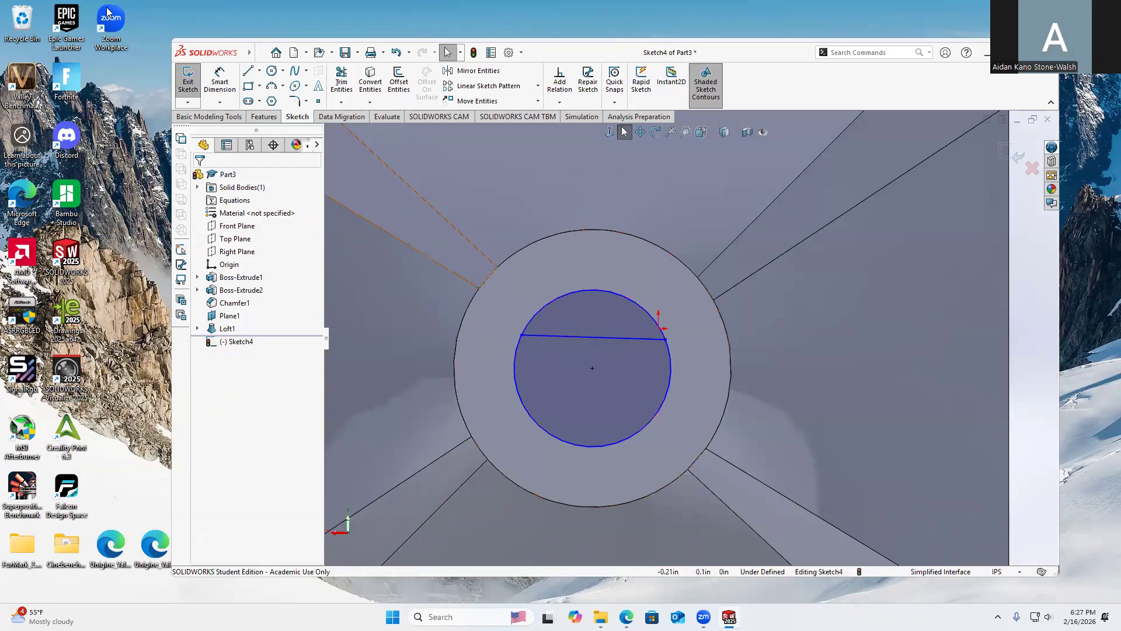
# - Dimension the small circle's diameter as 0.12 in
pyautogui.click(219, 80)
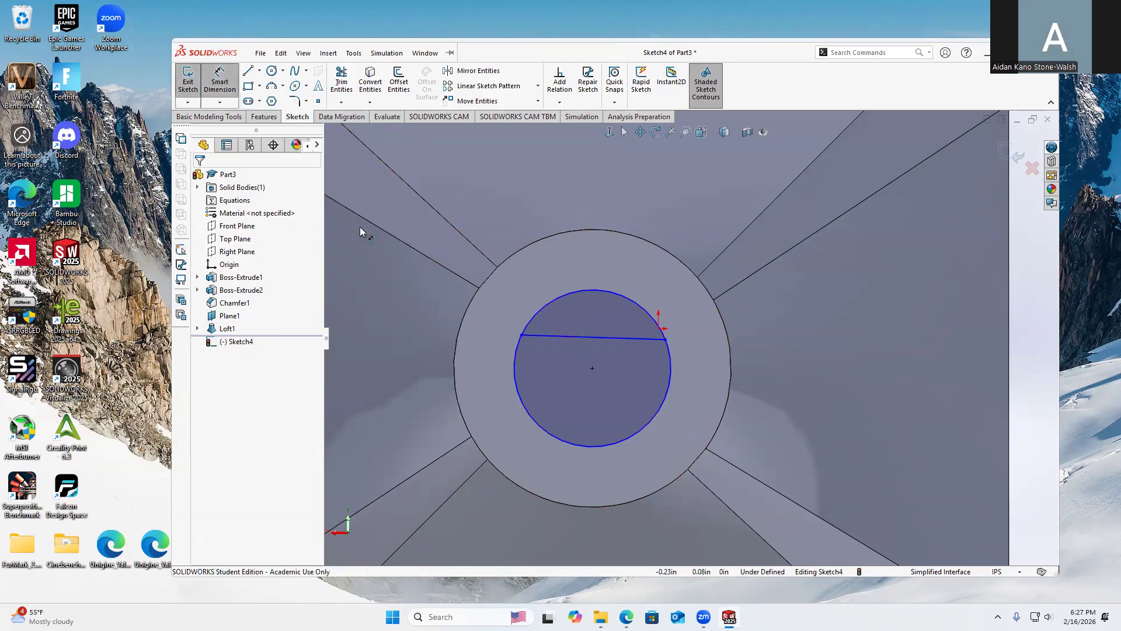
pyautogui.click(669, 402)
pyautogui.click(703, 396)
pyautogui.write('0')
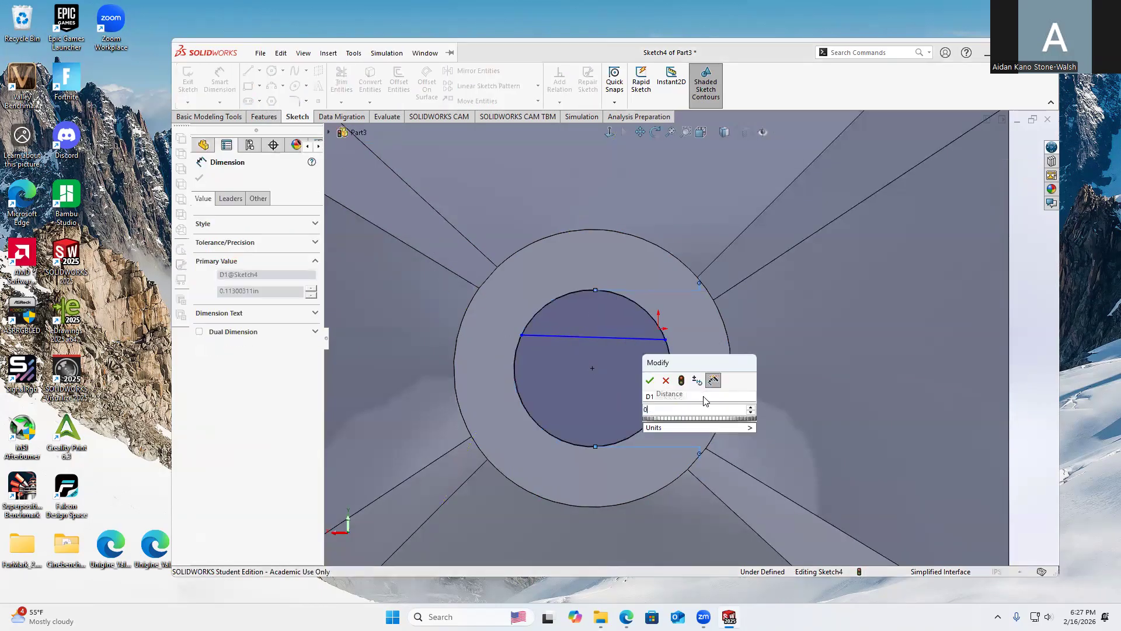
pyautogui.write('.12')
pyautogui.press('Return')
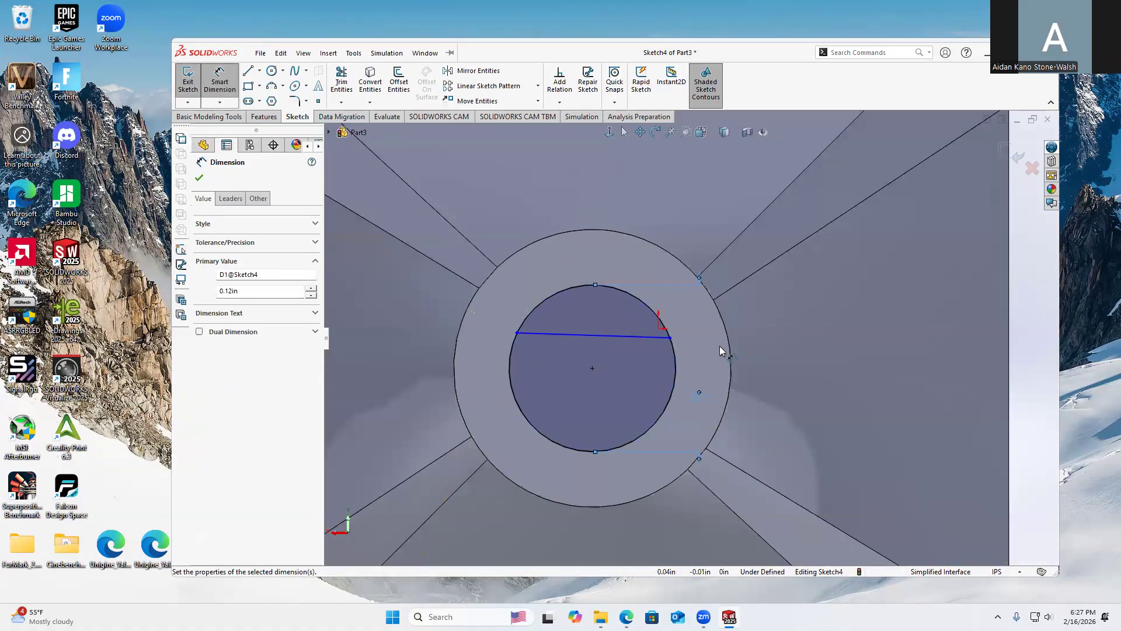
# - Dimension the chord's width as 0.09 in and add a horizontal relation to it
pyautogui.click(618, 337)
pyautogui.click(568, 268)
pyautogui.write('0')
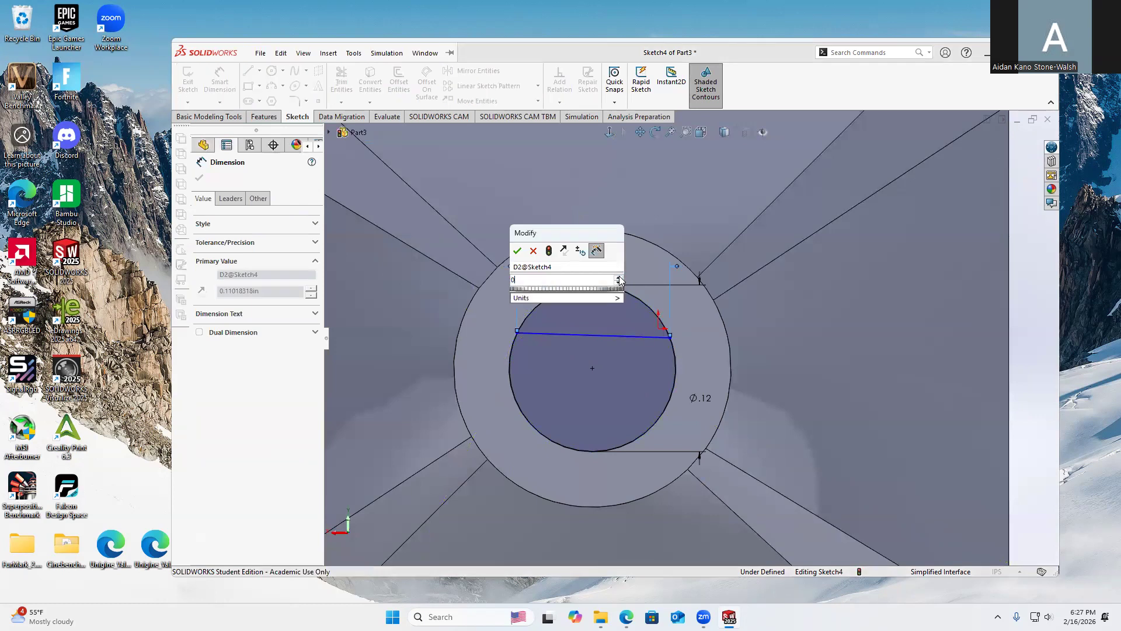
pyautogui.write('.09')
pyautogui.press('Return')
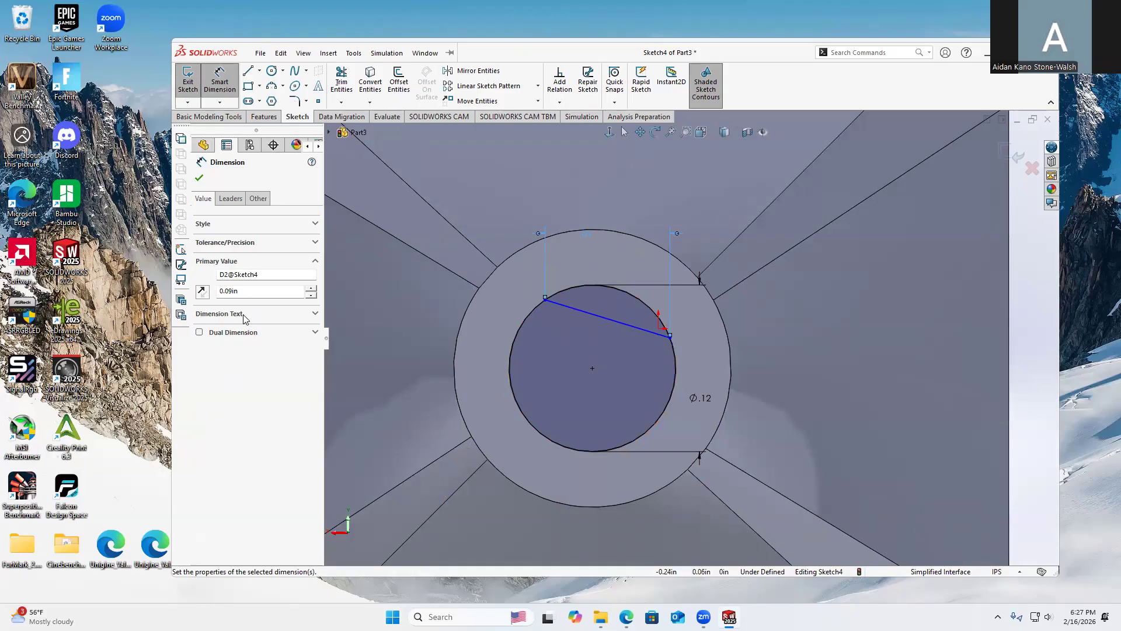
pyautogui.rightClick(400, 326)
pyautogui.click(488, 361)
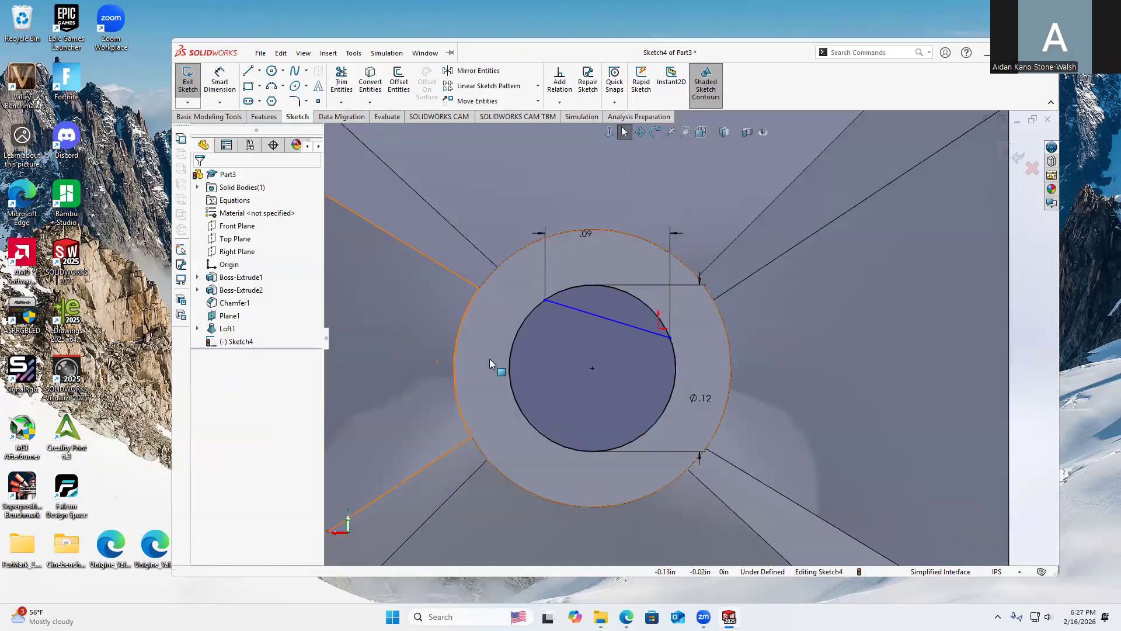
pyautogui.click(616, 321)
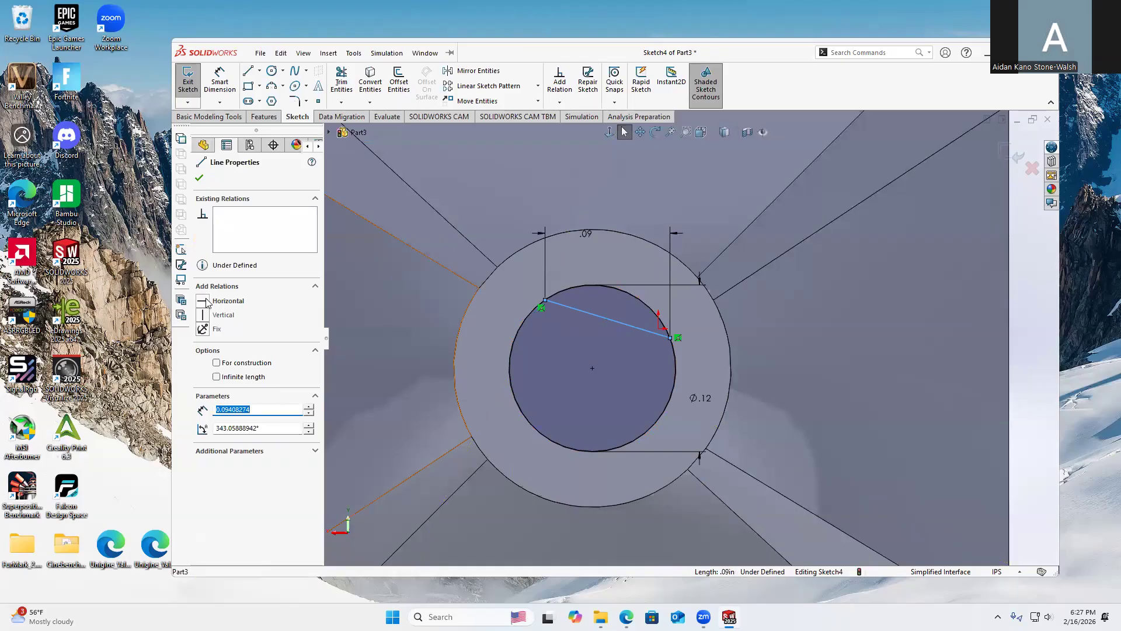
pyautogui.click(206, 301)
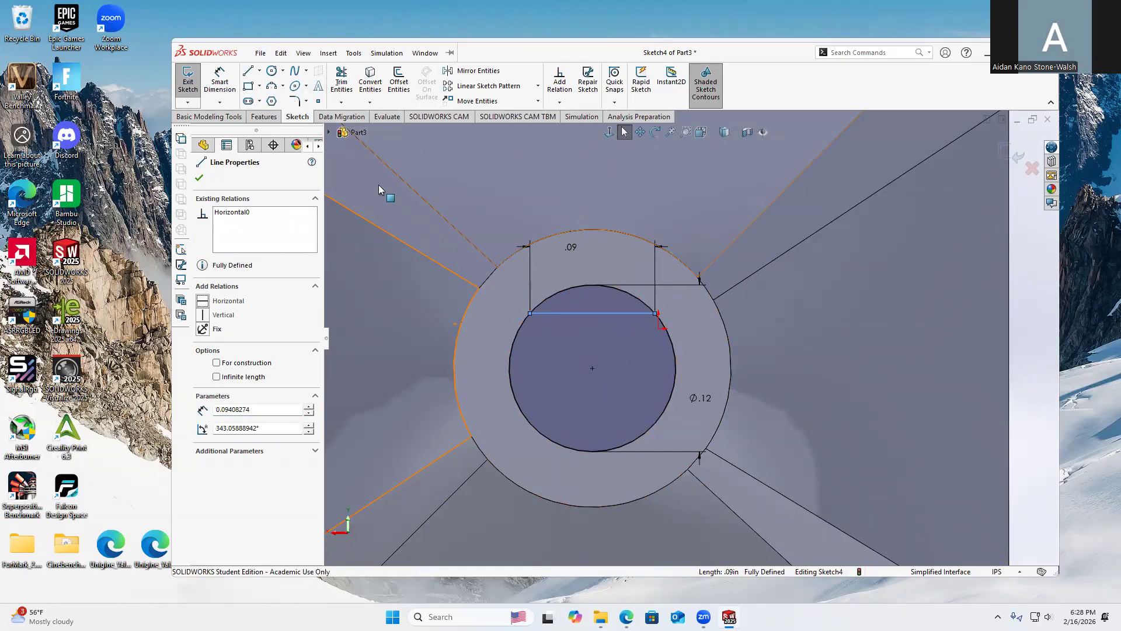
# - Cut-extrude the circle region below the chord into the loft with a Blind depth of 0.40 in
pyautogui.click(264, 116)
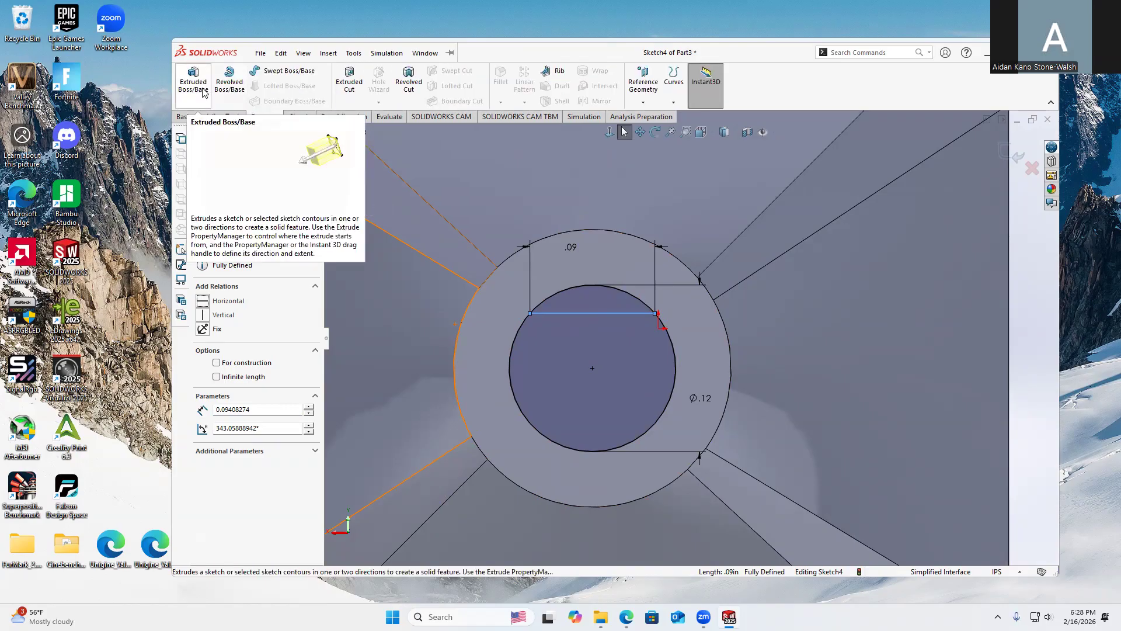
pyautogui.click(349, 82)
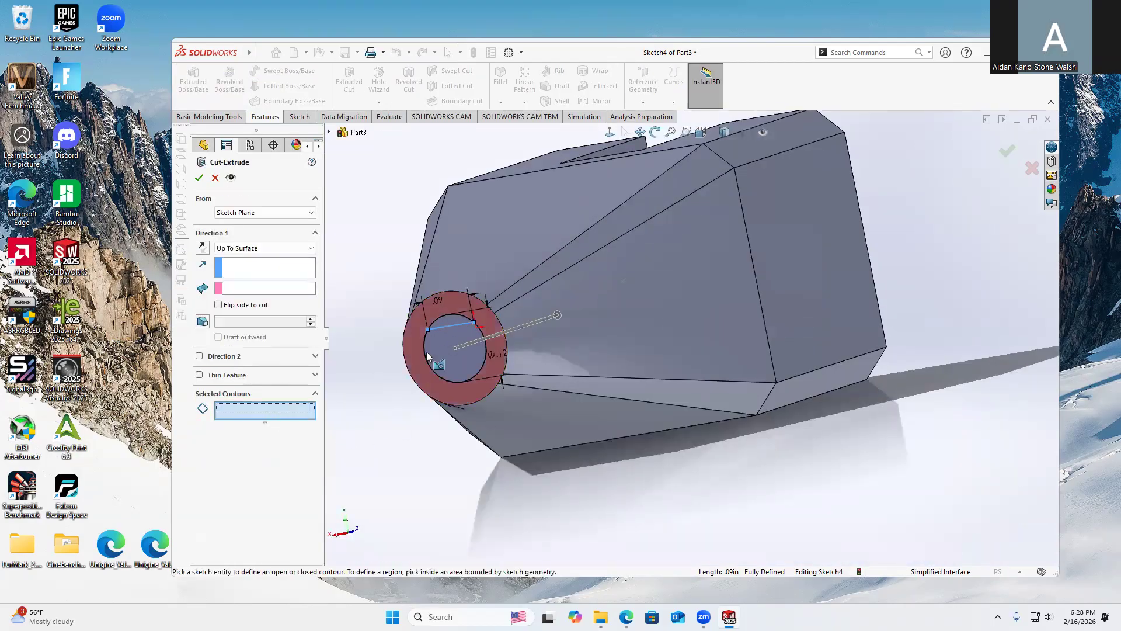
pyautogui.click(444, 346)
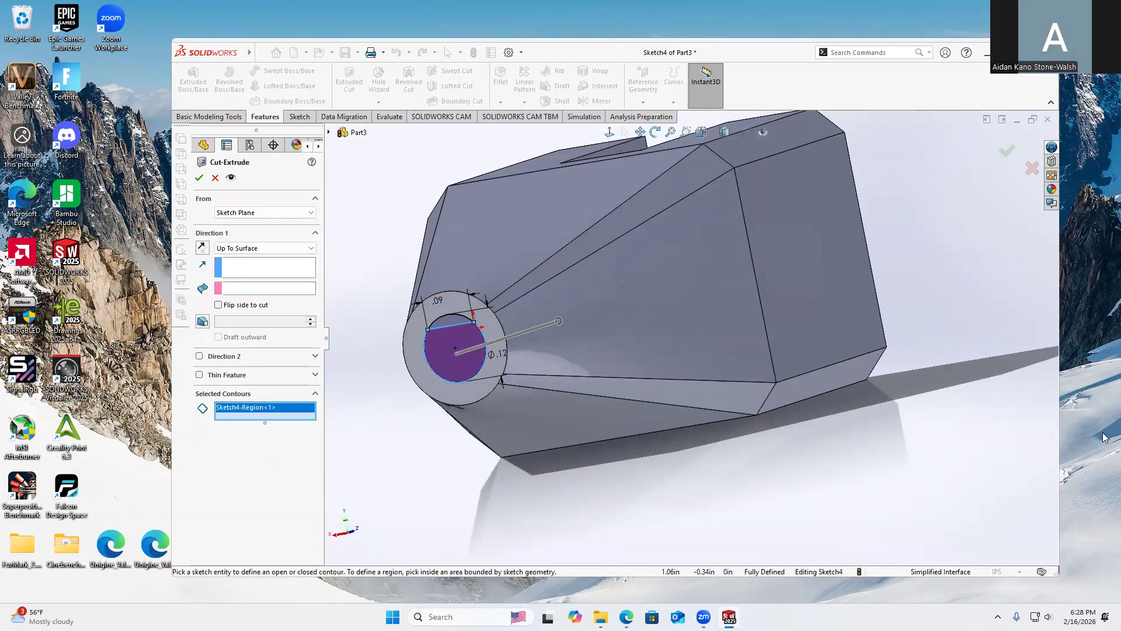
pyautogui.click(257, 251)
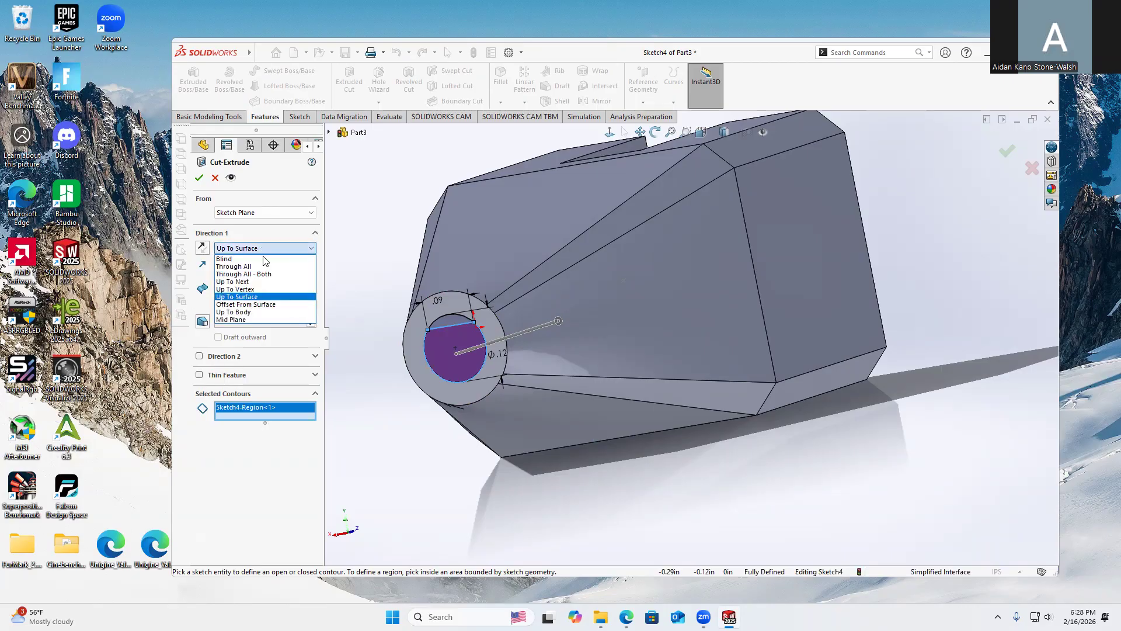
pyautogui.click(248, 259)
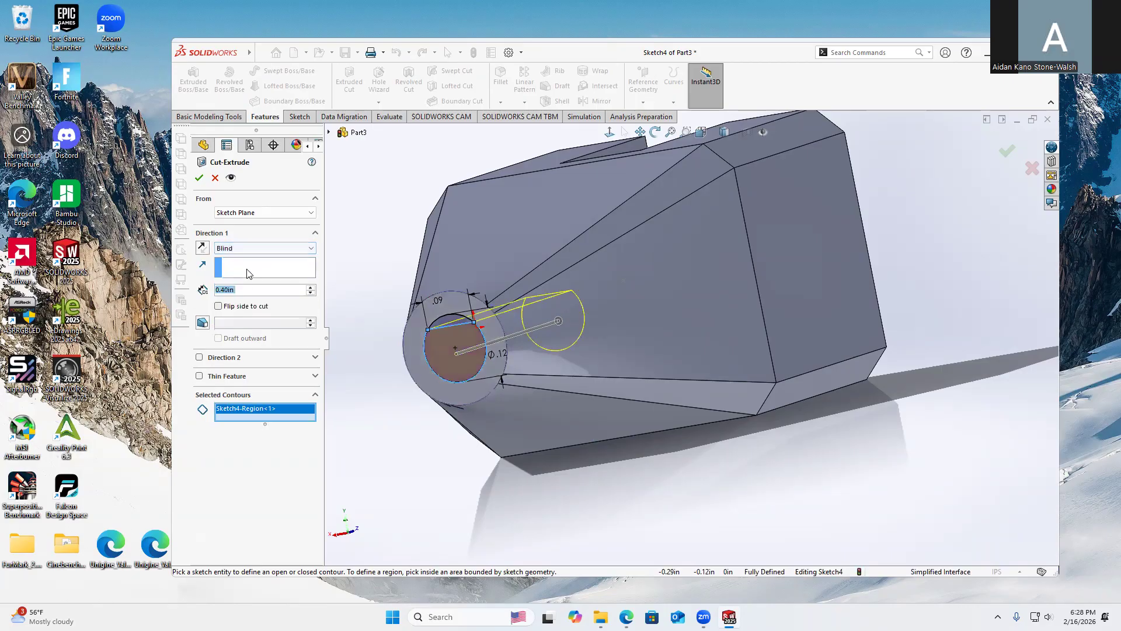
pyautogui.click(200, 178)
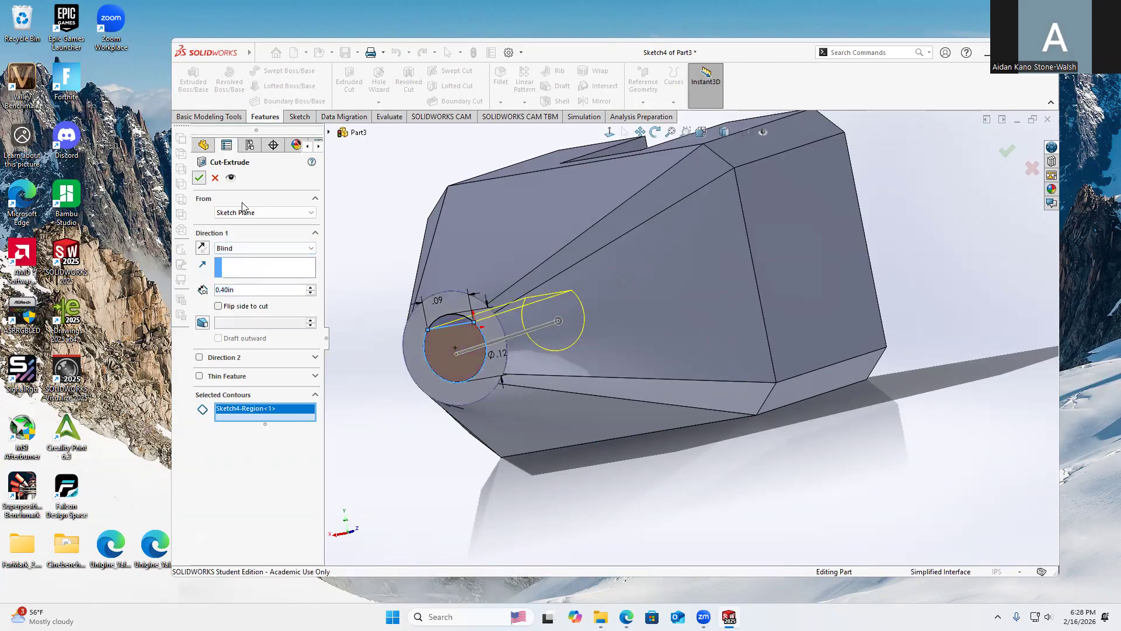
pyautogui.moveTo(564, 381); pyautogui.dragTo(592, 353, button='middle')
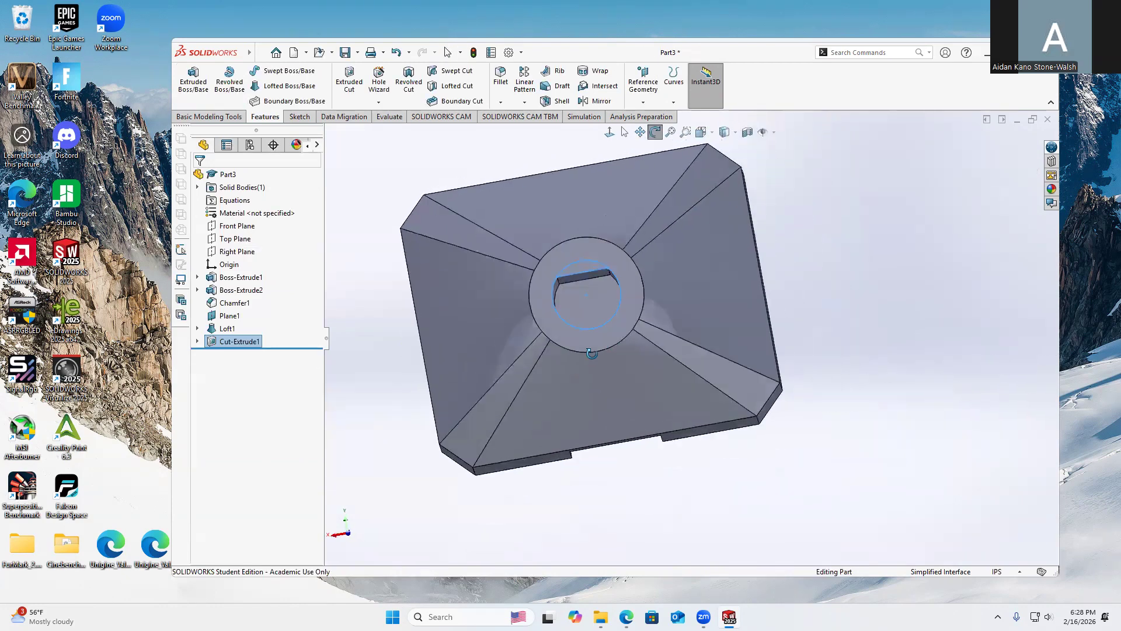
pyautogui.click(665, 446)
pyautogui.moveTo(963, 397); pyautogui.dragTo(912, 403, button='middle')
pyautogui.moveTo(793, 331); pyautogui.dragTo(836, 268, button='middle')
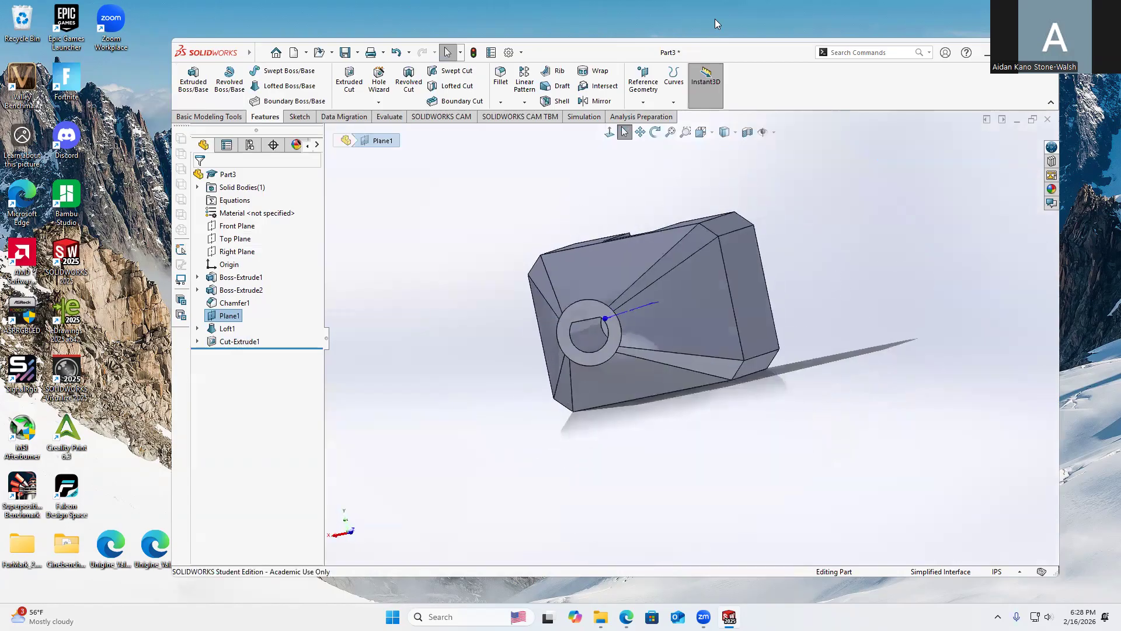